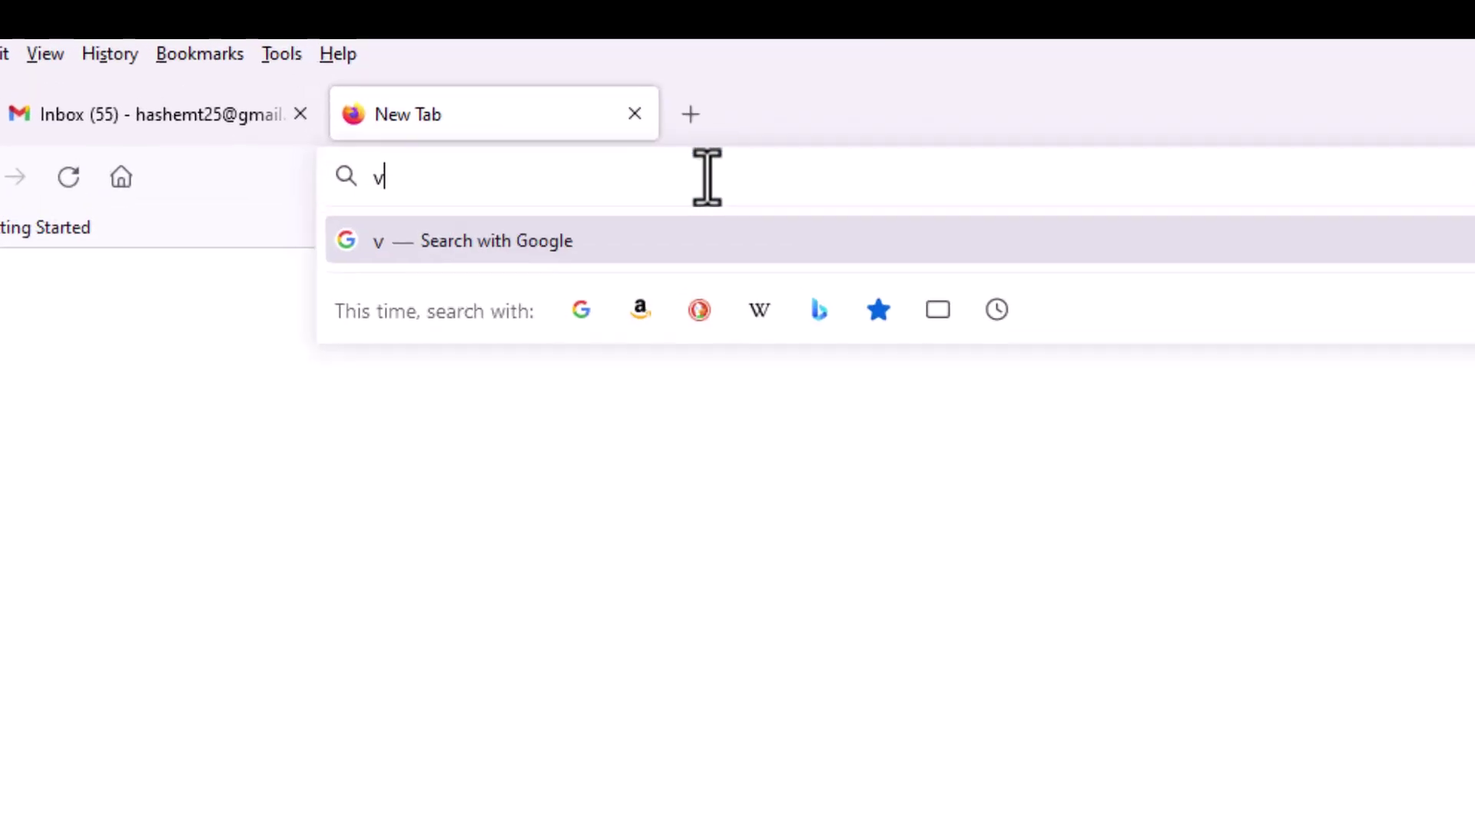
{"action": "type", "text": "pngat"}
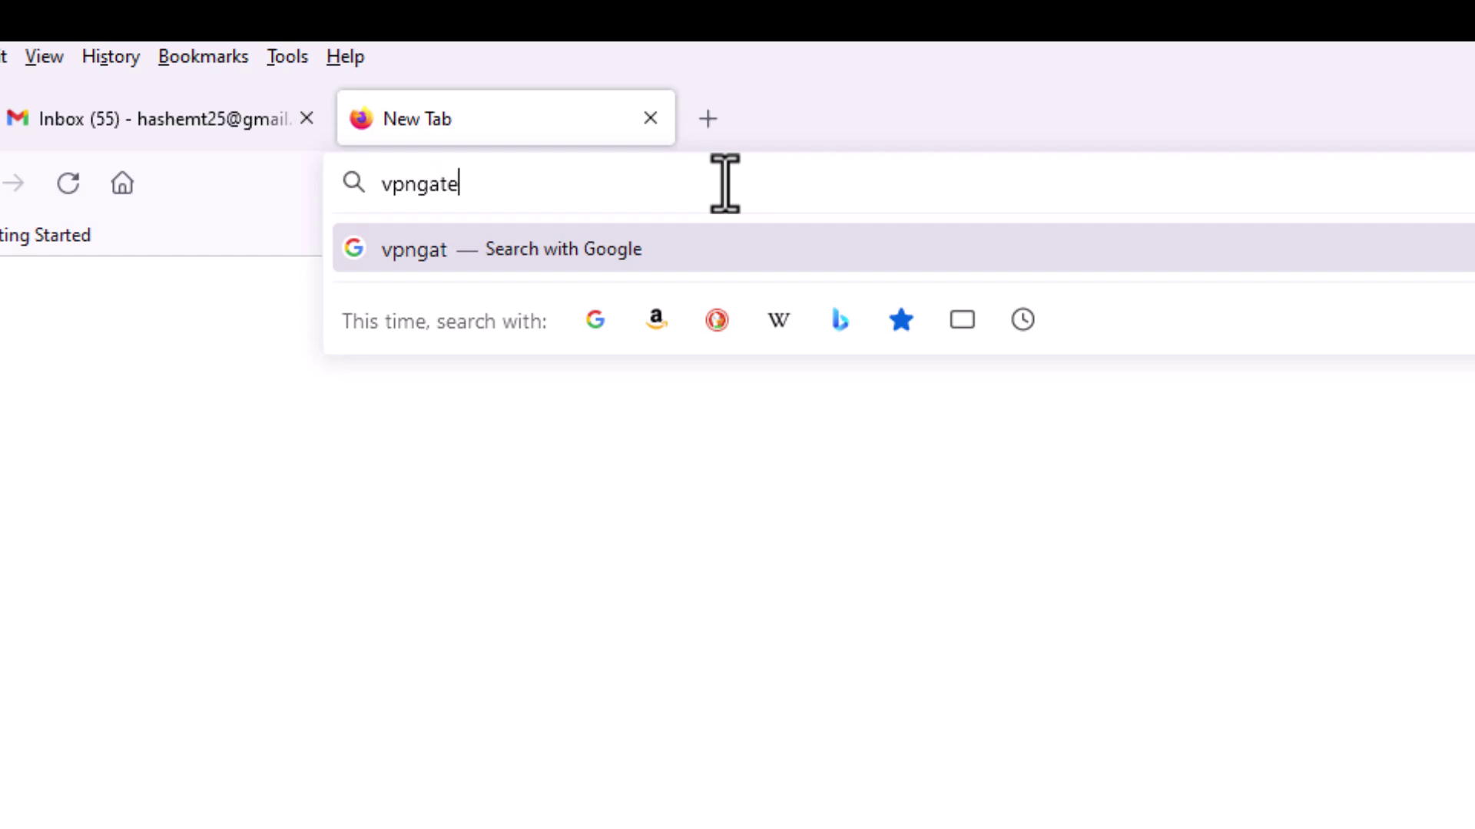
{"action": "type", "text": "e.ne"}
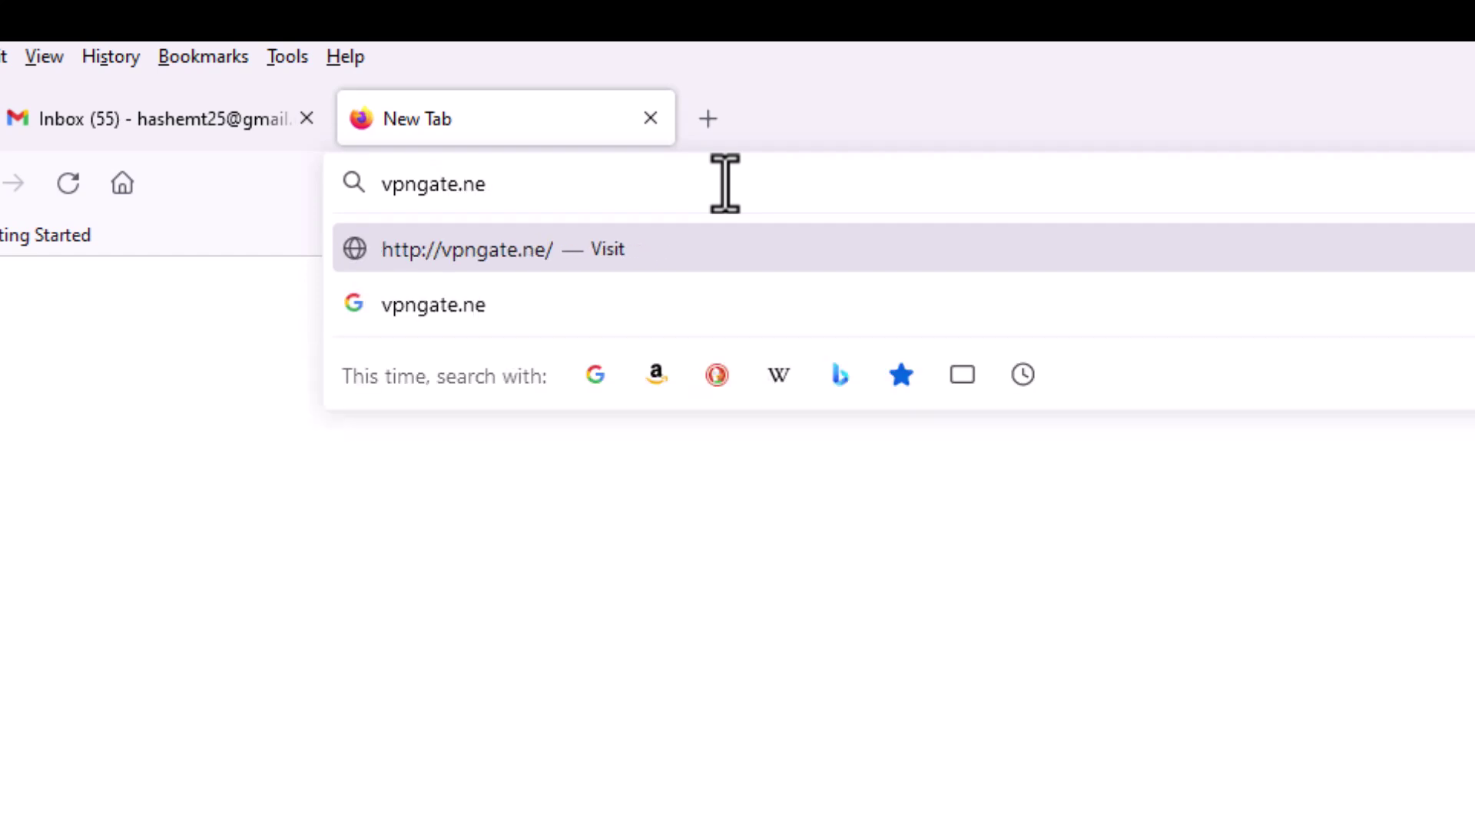
{"action": "type", "text": "t"}
Load vpngate.net in Firefox and go to the Download VPN Gate Client page
{"action": "key", "text": "Return"}
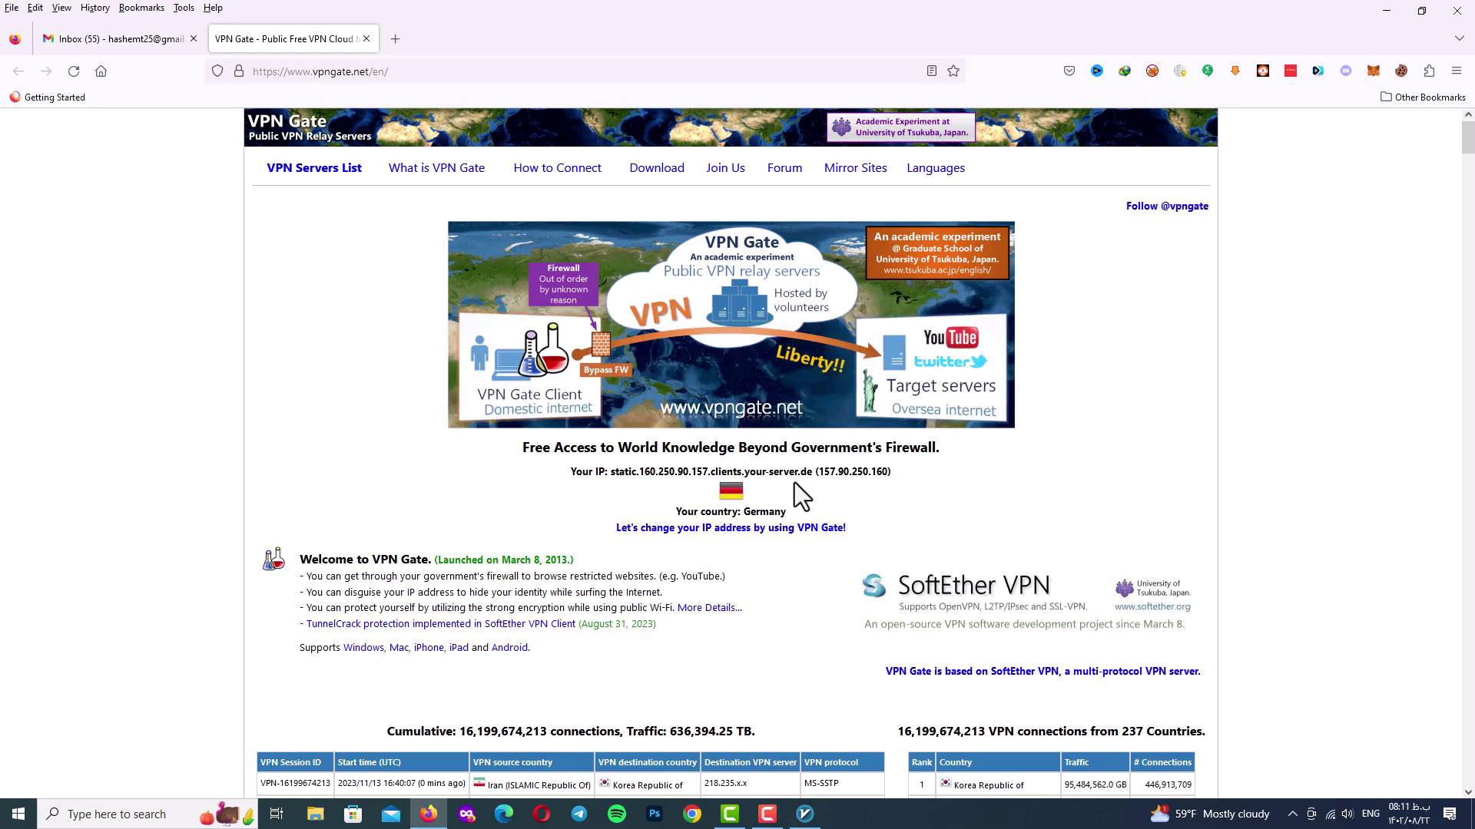
{"action": "mouse_move", "coordinate": [1467, 150]}
{"action": "left_mouse_down"}
{"action": "mouse_move", "coordinate": [1465, 239]}
{"action": "mouse_move", "coordinate": [1464, 132]}
{"action": "left_mouse_up"}
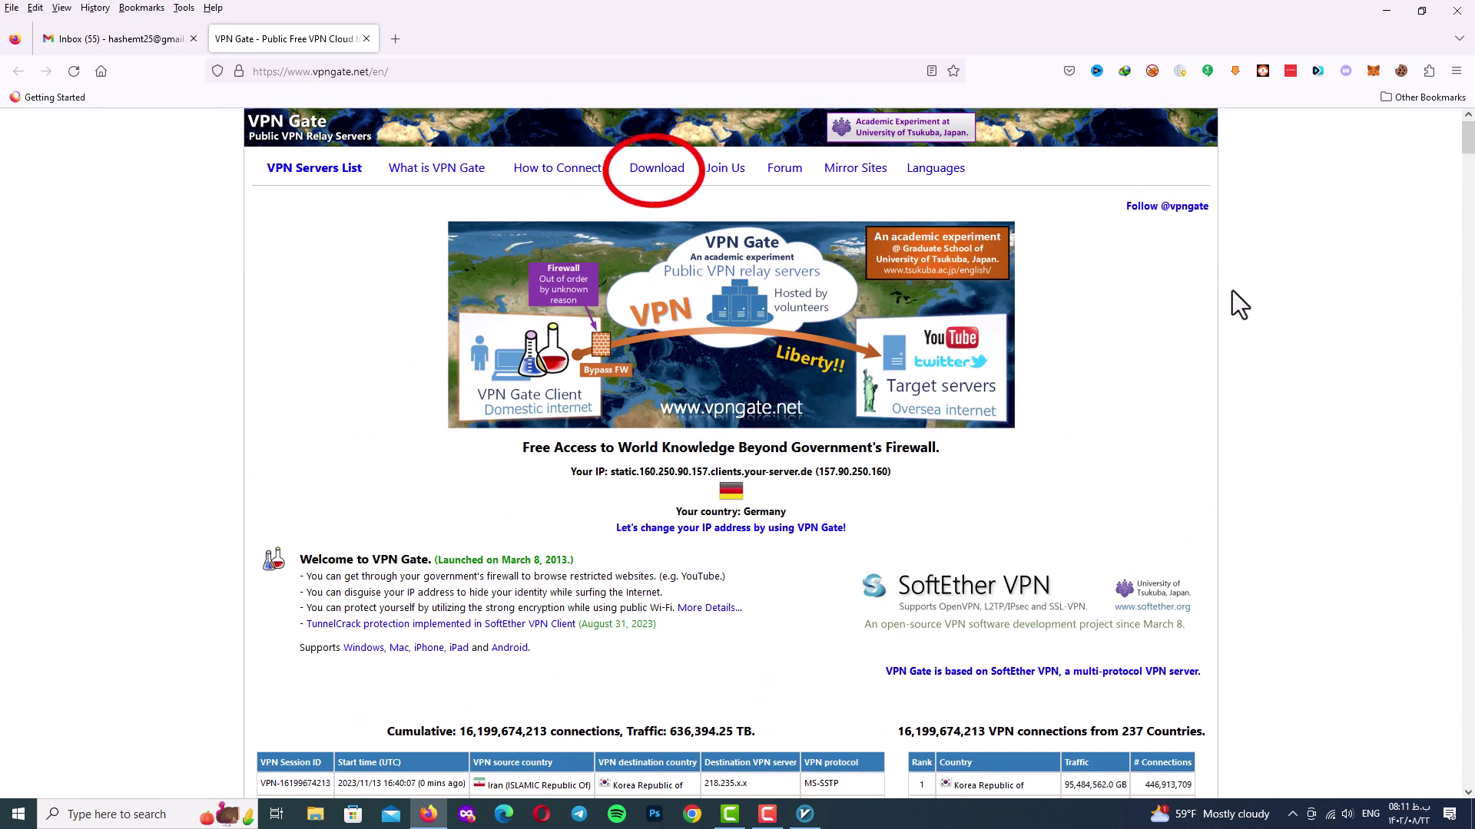
{"action": "mouse_move", "coordinate": [655, 169]}
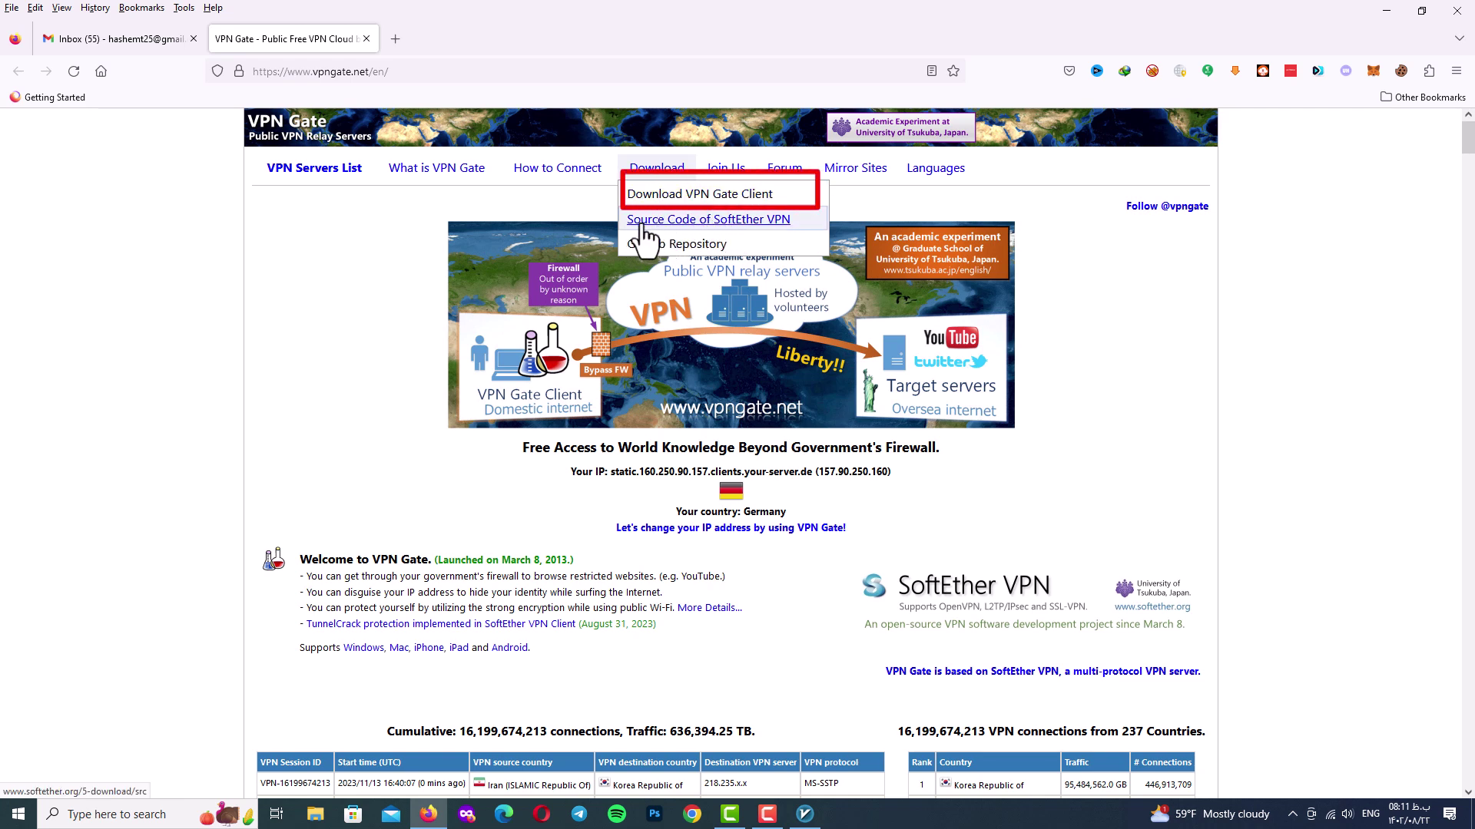
{"action": "left_click", "coordinate": [715, 202]}
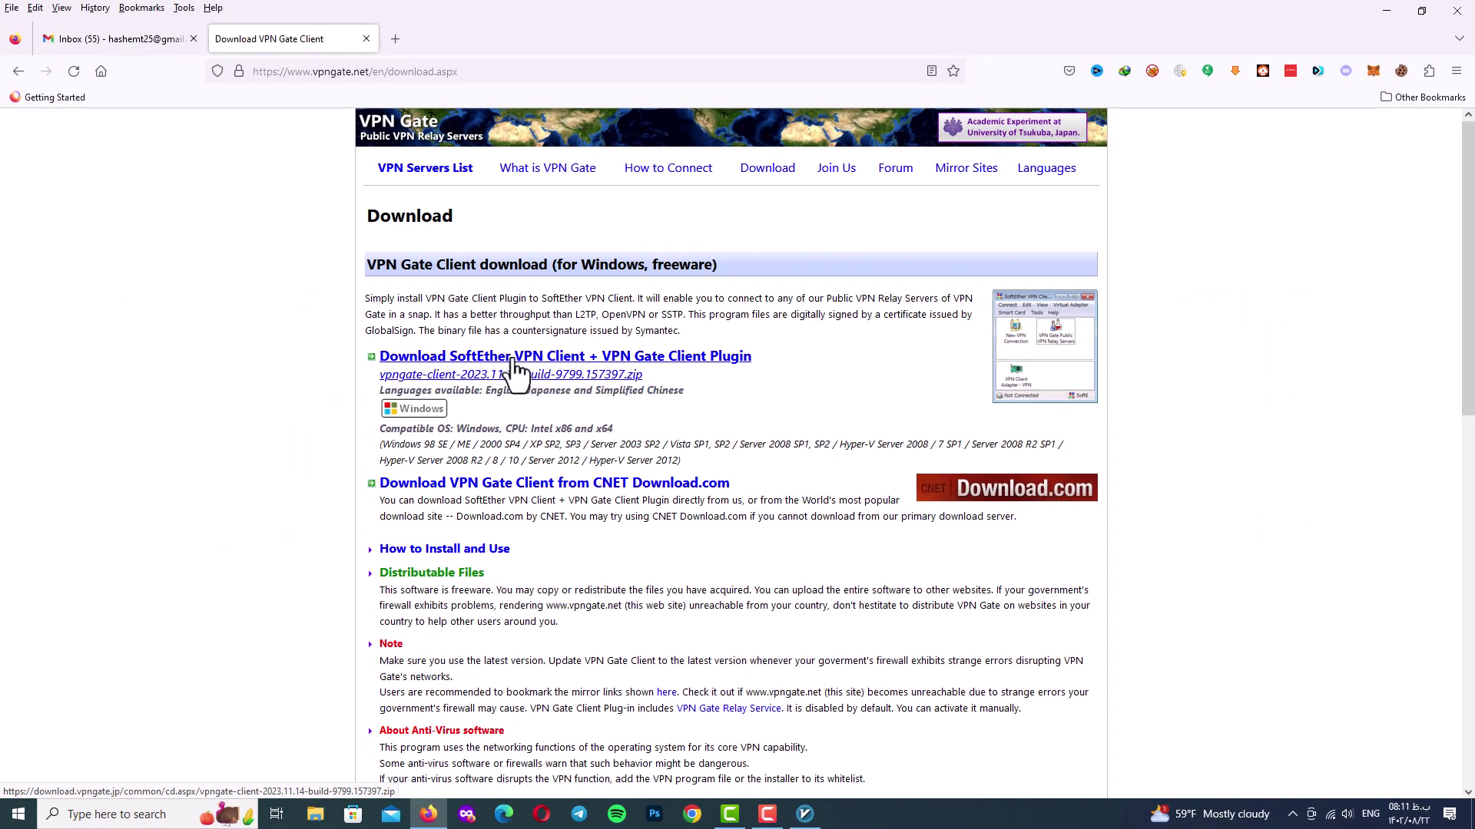
Download the 'SoftEther VPN Client + VPN Gate Client Plugin' zip through Internet Download Manager
{"action": "left_click", "coordinate": [514, 362]}
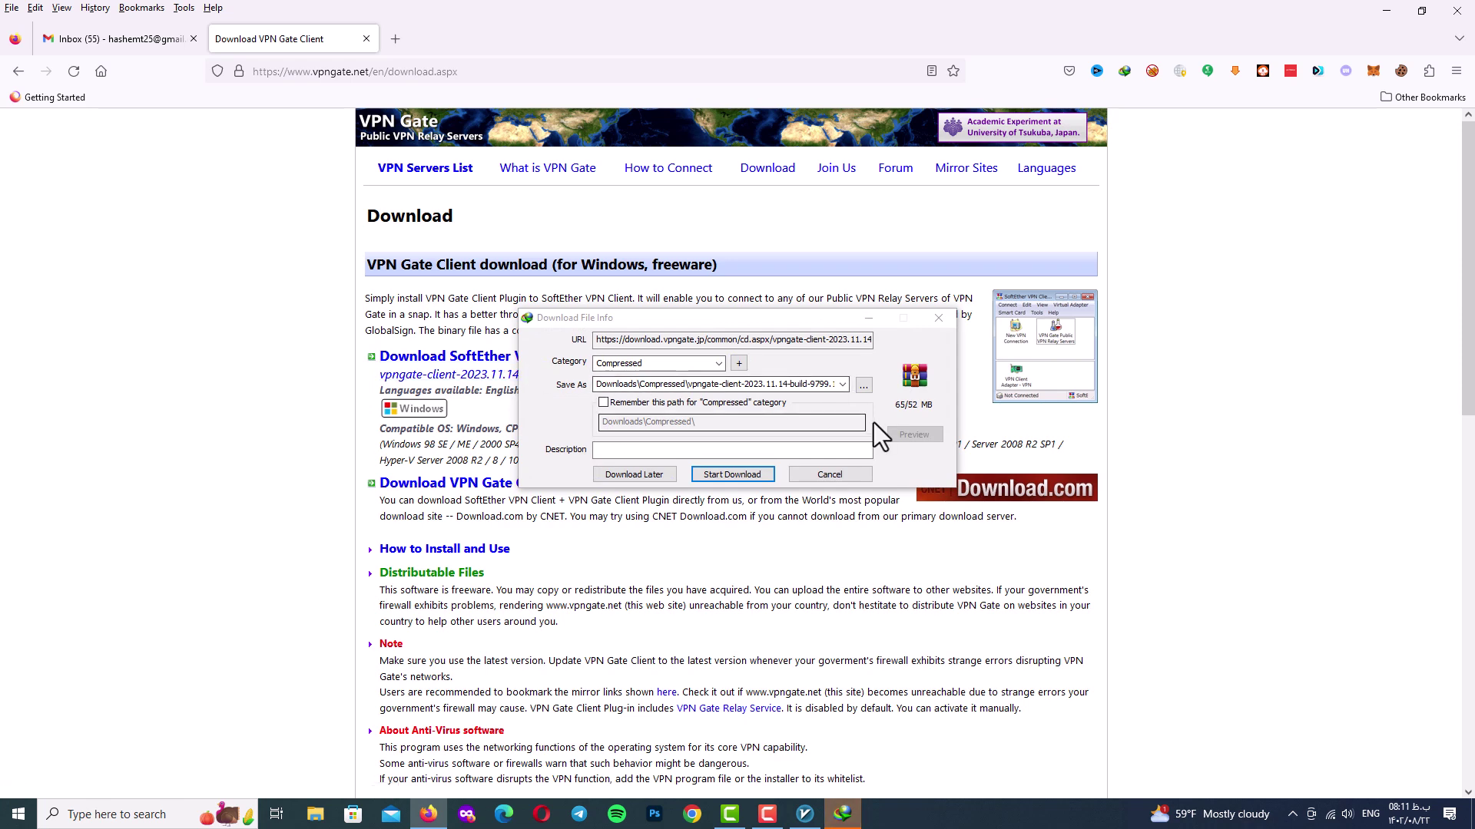
{"action": "left_click", "coordinate": [748, 475]}
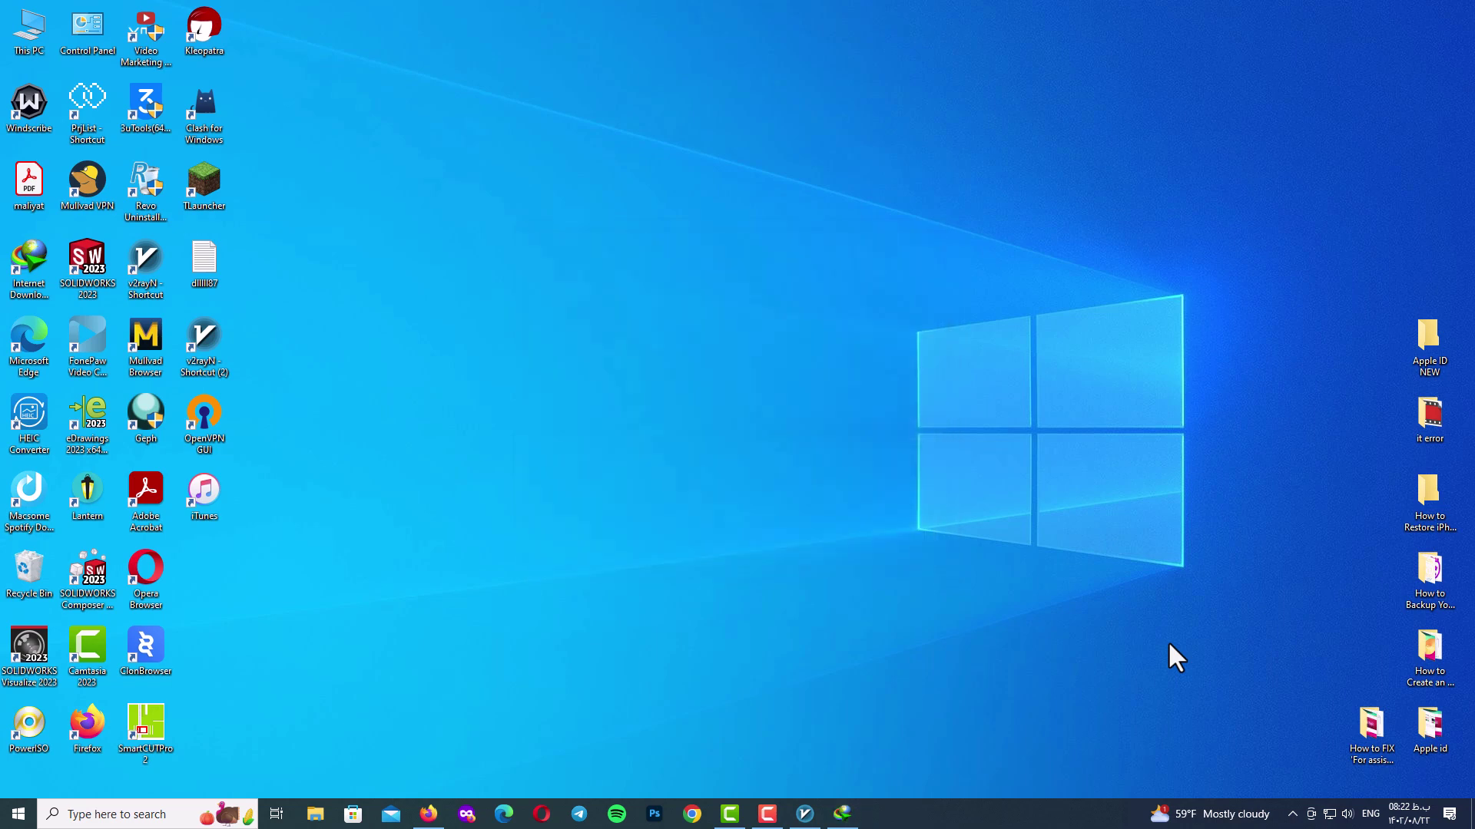
Open the download's folder from IDM and extract the vpngate-client zip to its own folder
{"action": "left_click", "coordinate": [844, 814]}
{"action": "right_click", "coordinate": [680, 506]}
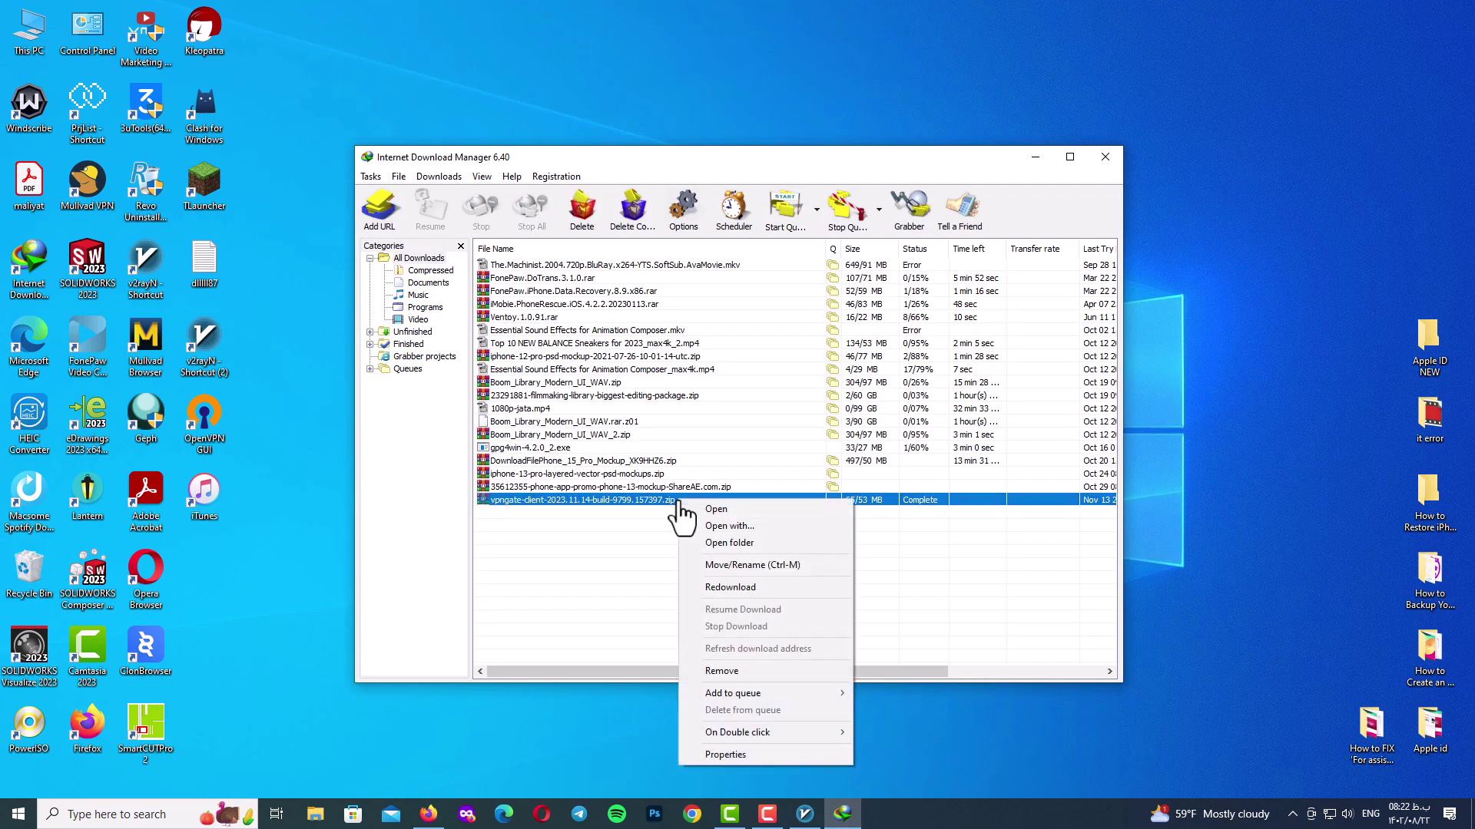
{"action": "left_click", "coordinate": [726, 544]}
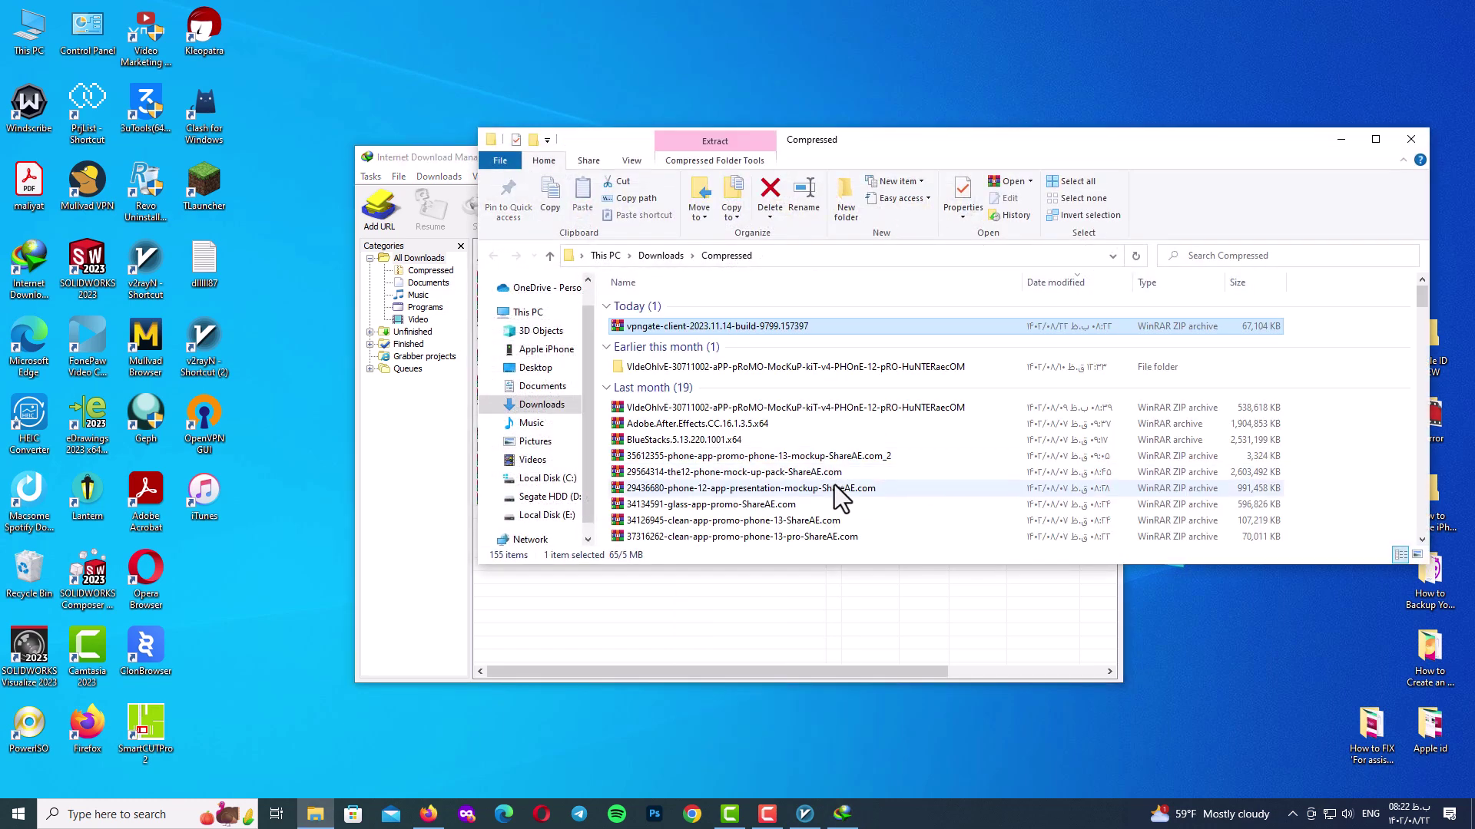
{"action": "right_click", "coordinate": [715, 327]}
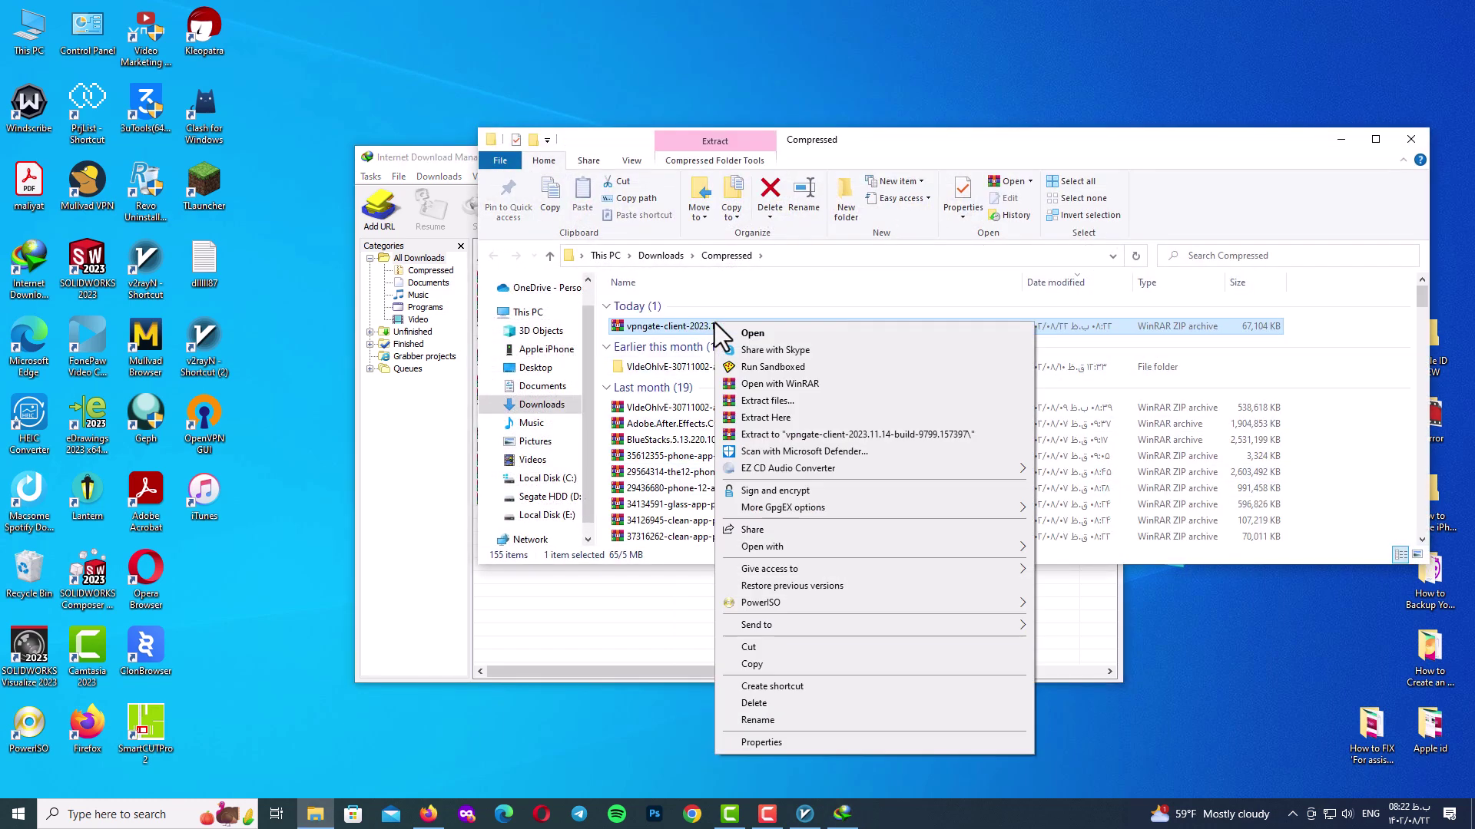
{"action": "left_click", "coordinate": [819, 434]}
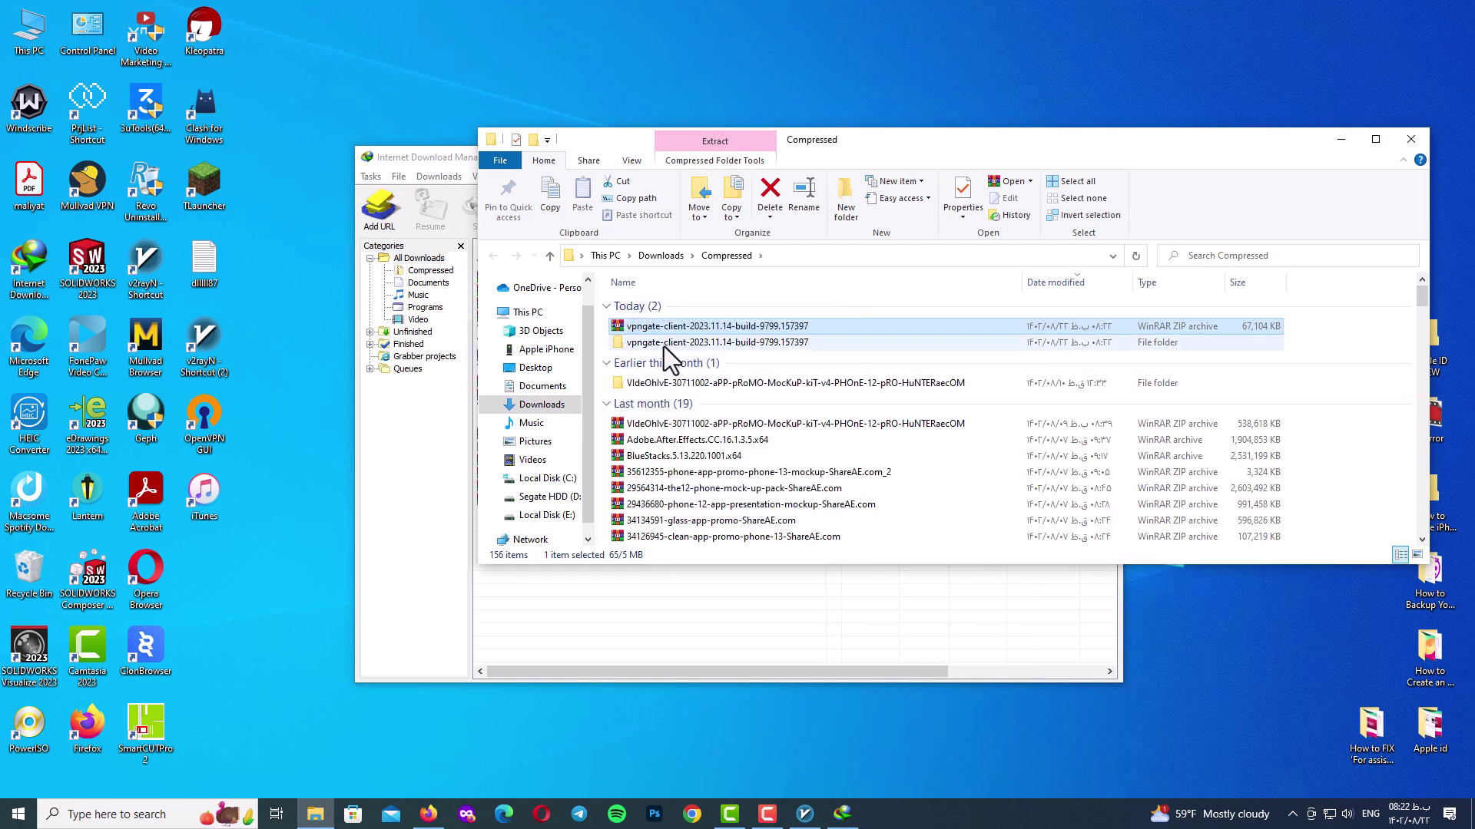
Open the extracted folder maximized, refresh it, and view its files as large icons
{"action": "double_click", "coordinate": [663, 344]}
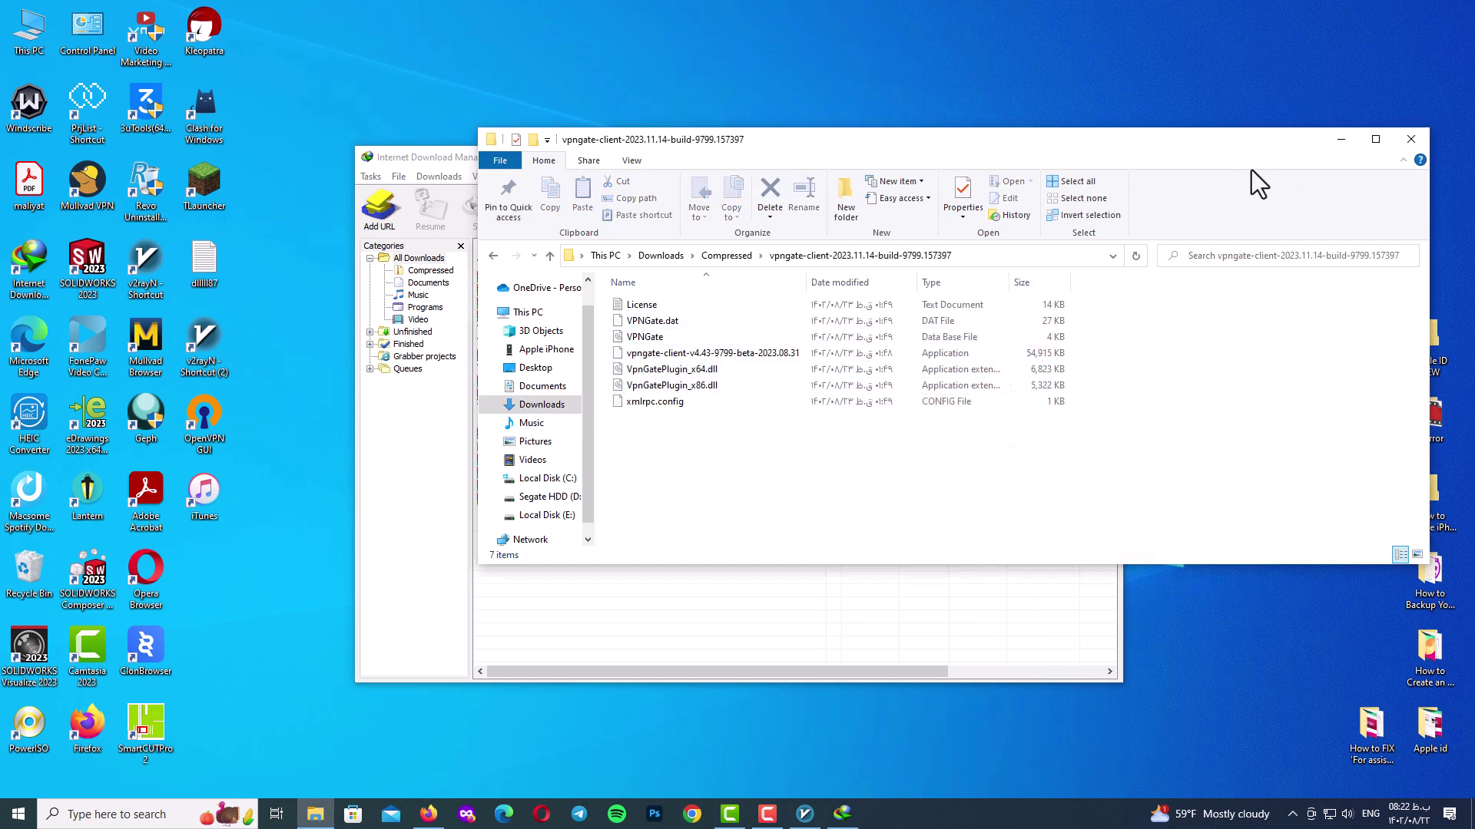
{"action": "left_click", "coordinate": [1375, 140]}
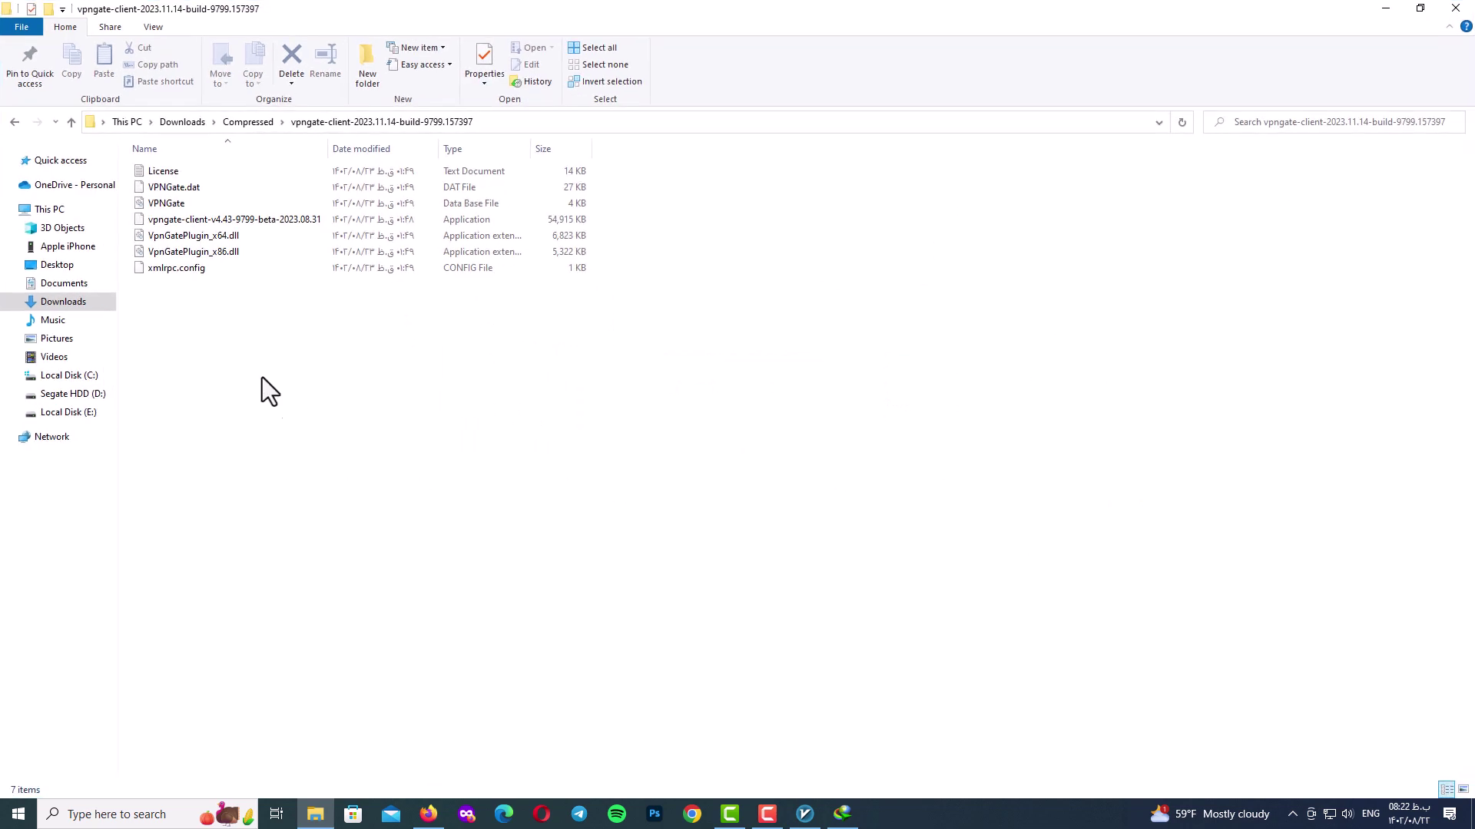
{"action": "right_click", "coordinate": [234, 298]}
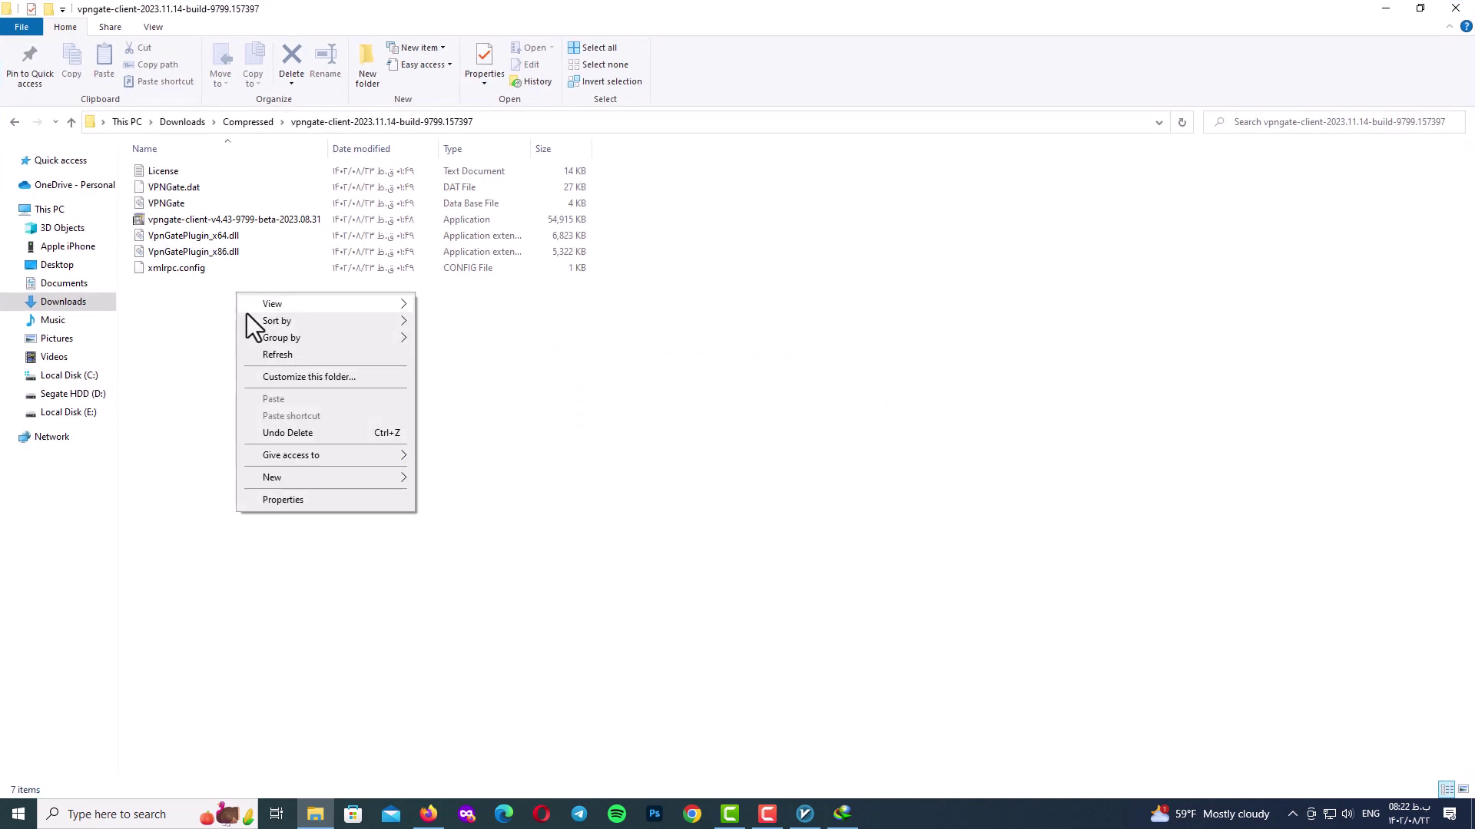
{"action": "left_click", "coordinate": [269, 358]}
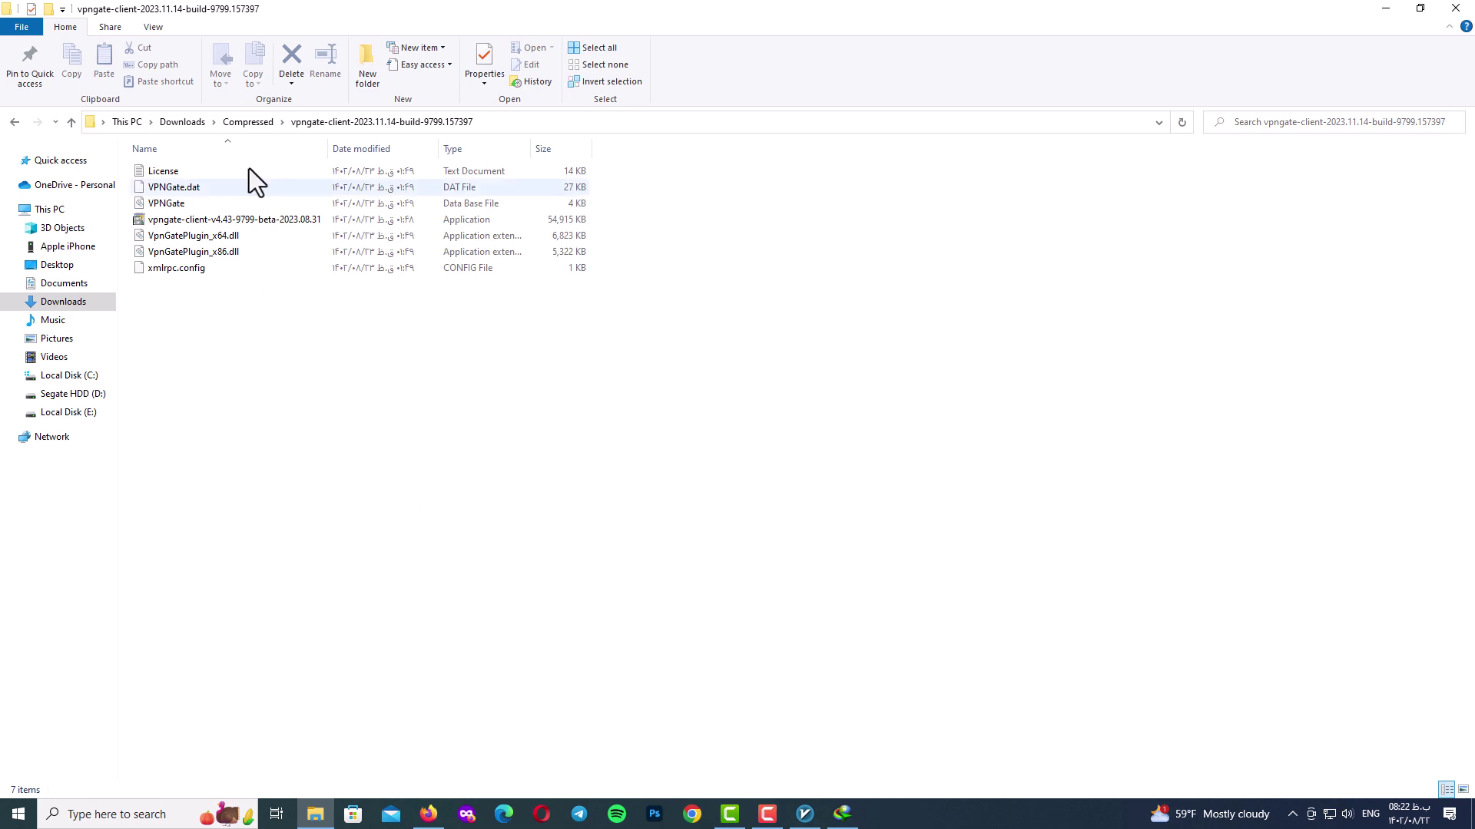
{"action": "left_click", "coordinate": [153, 27]}
{"action": "left_click", "coordinate": [182, 51]}
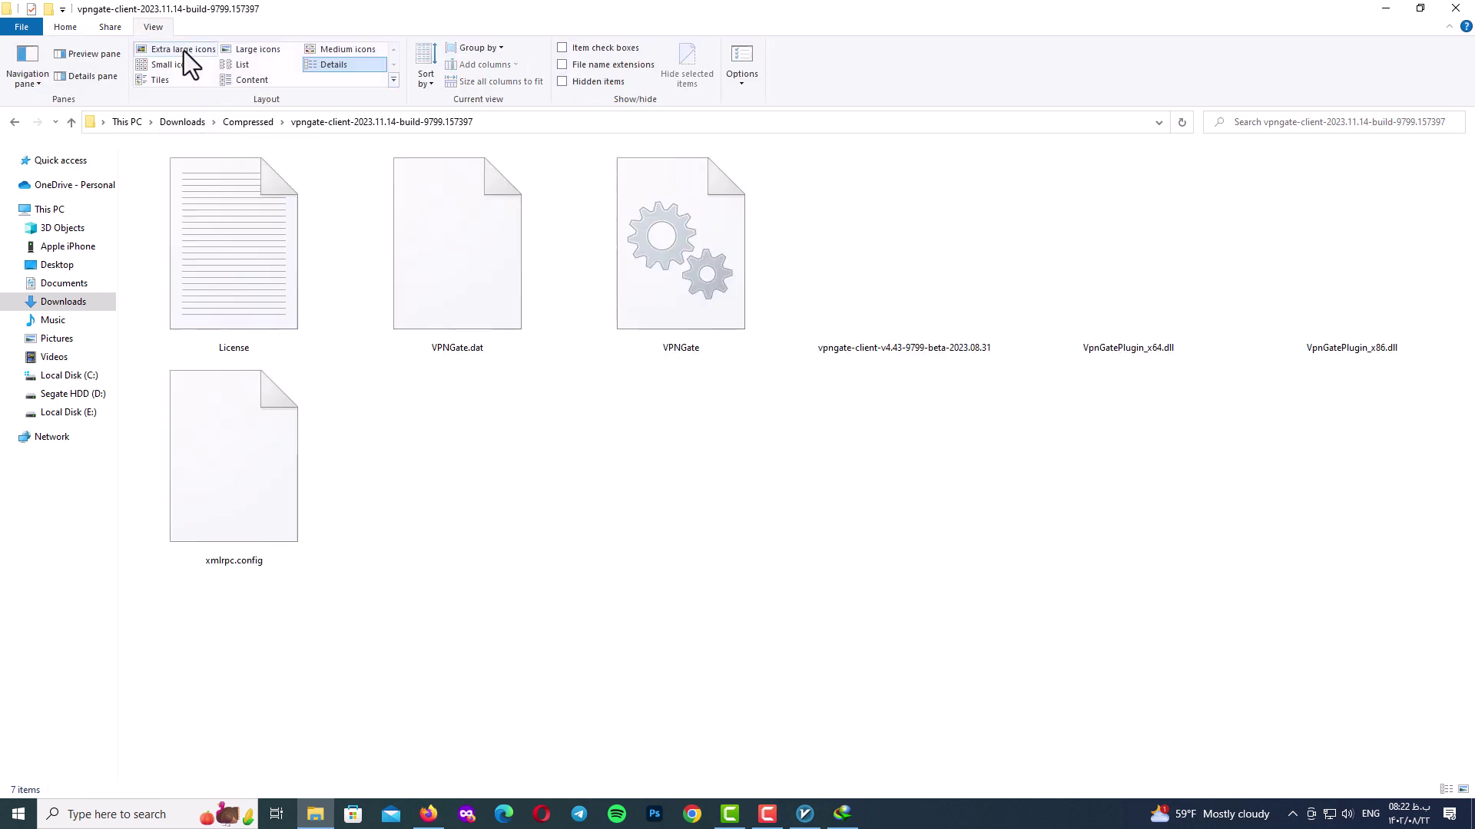
{"action": "left_click", "coordinate": [225, 50]}
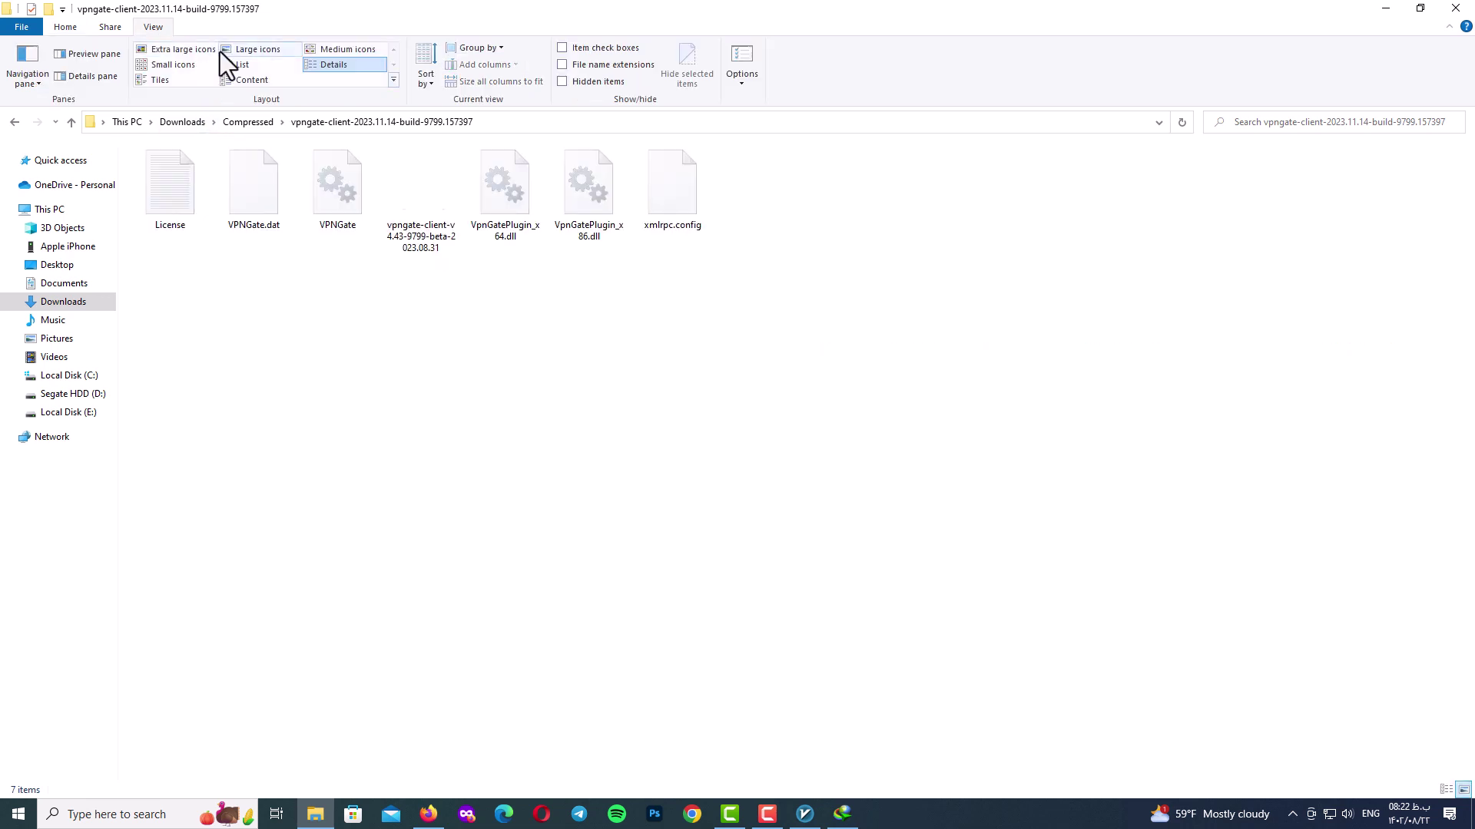
Run the vpngate-client installer with administrator rights
{"action": "right_click", "coordinate": [424, 201]}
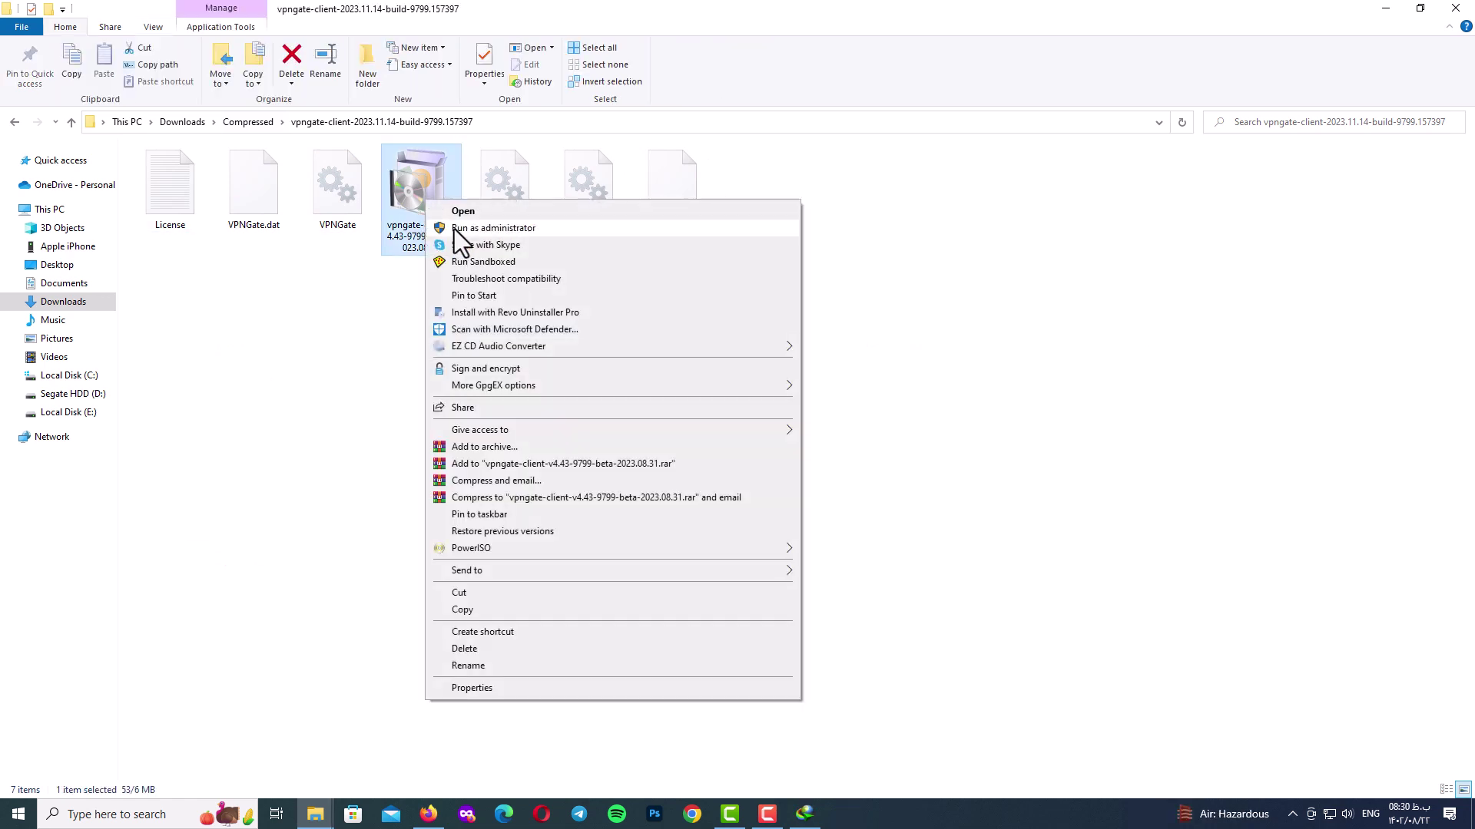
{"action": "left_click", "coordinate": [454, 230]}
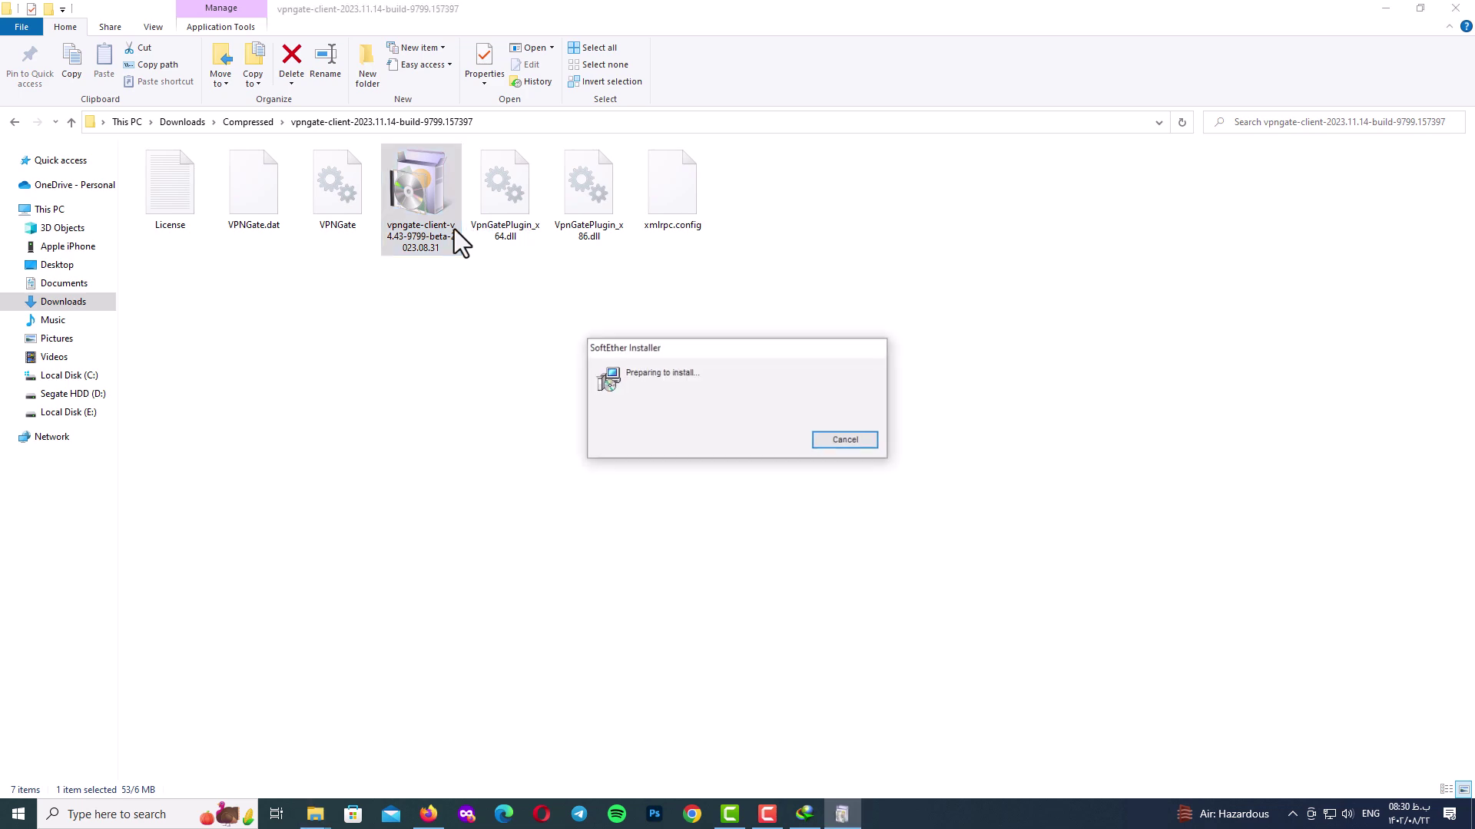
{"action": "key", "text": "super+d"}
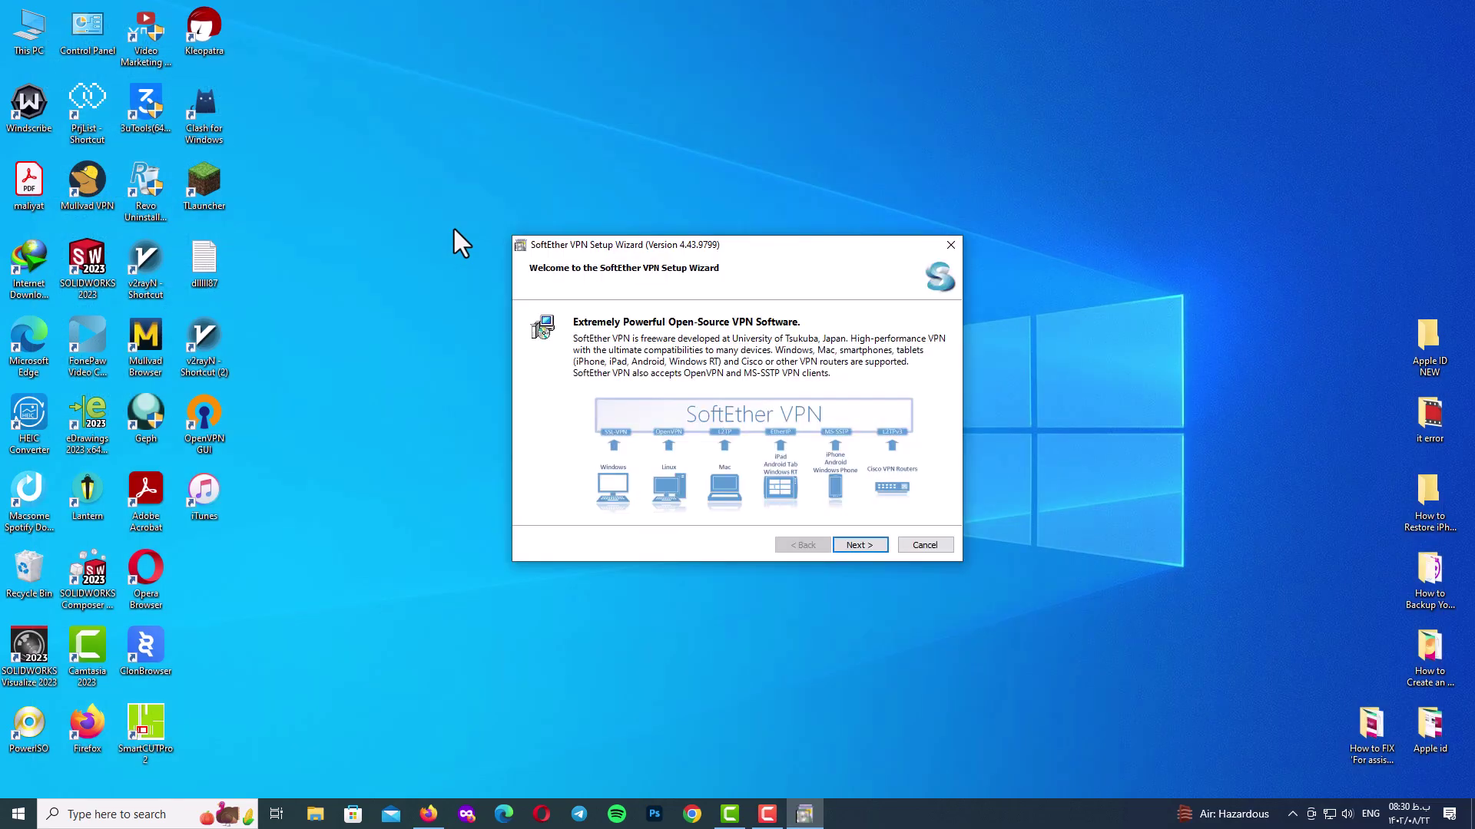
Install SoftEther VPN Client with defaults, accepting the license and enabling advanced options
{"action": "key", "text": "Return"}
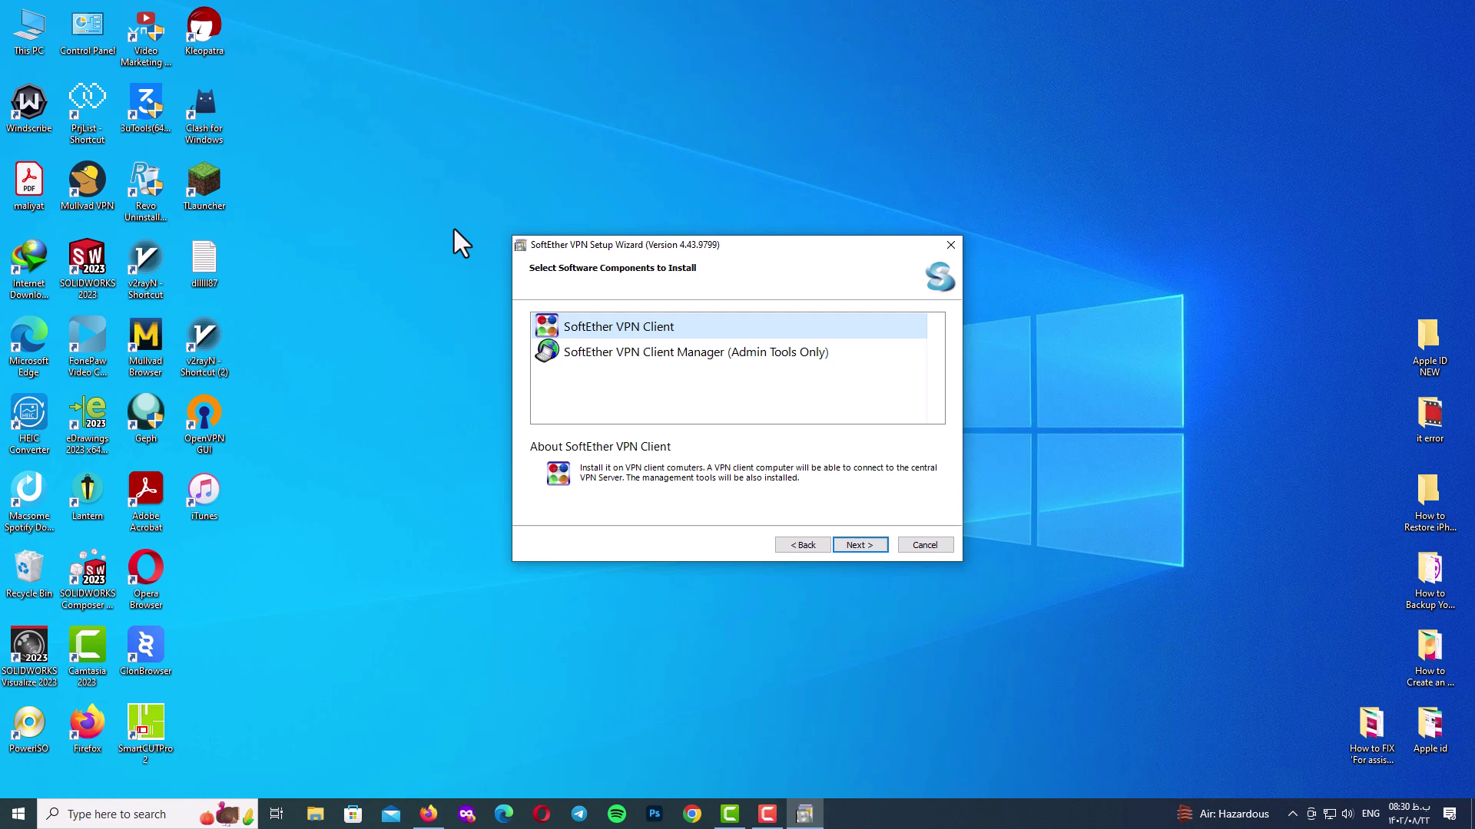
{"action": "key", "text": "Return"}
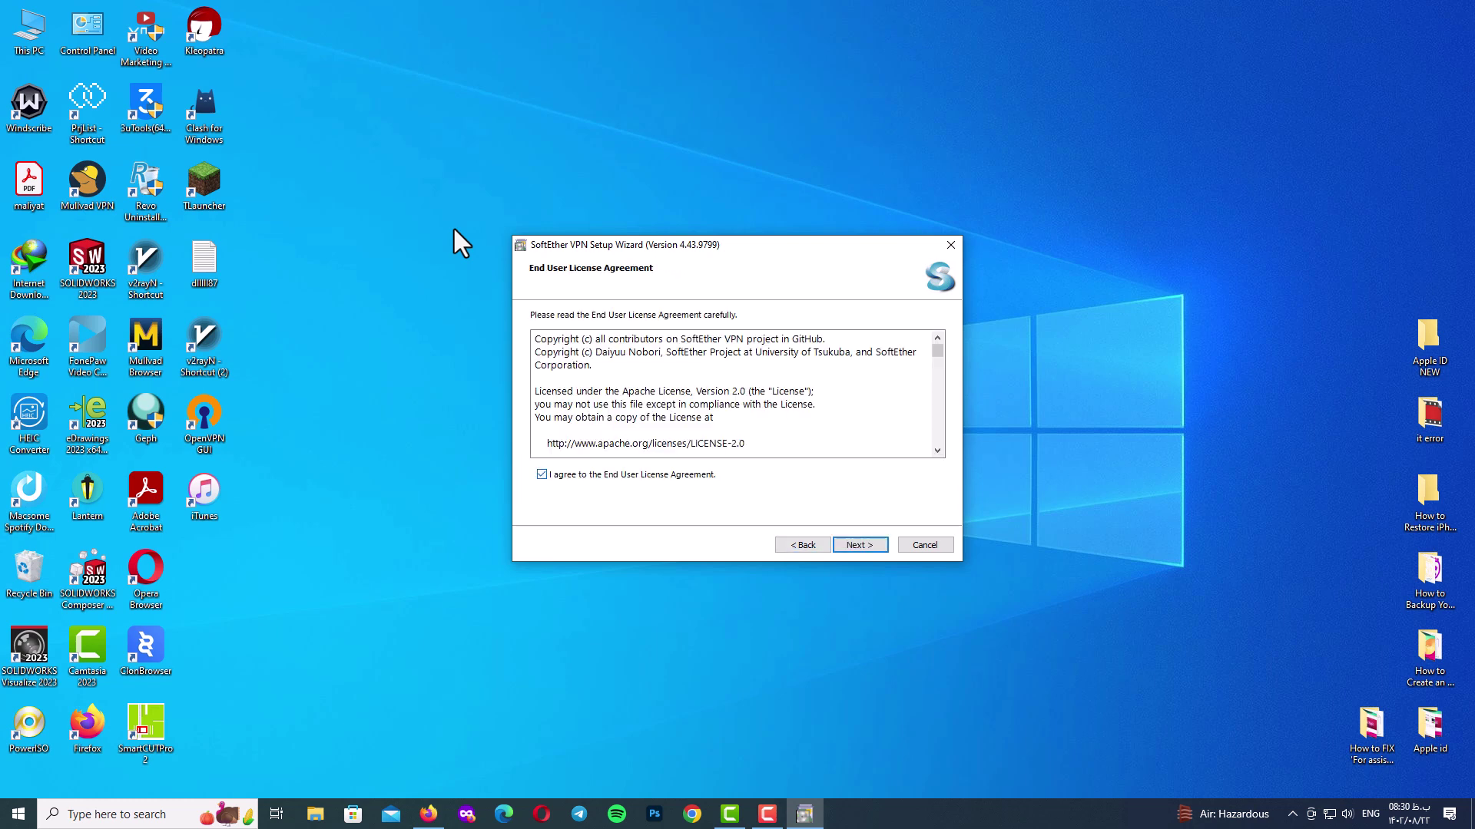
{"action": "key", "text": "Return"}
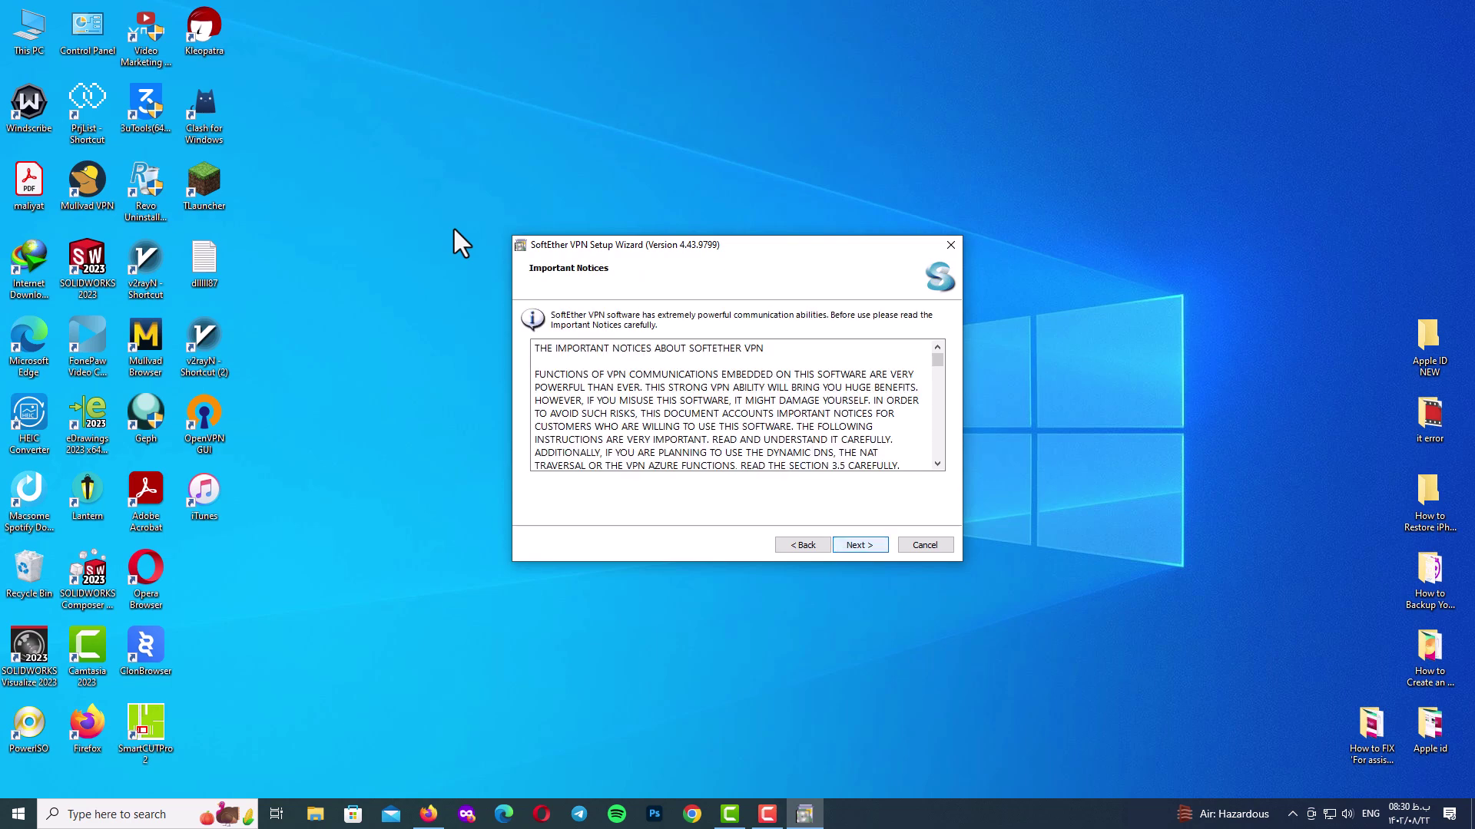
{"action": "key", "text": "Return"}
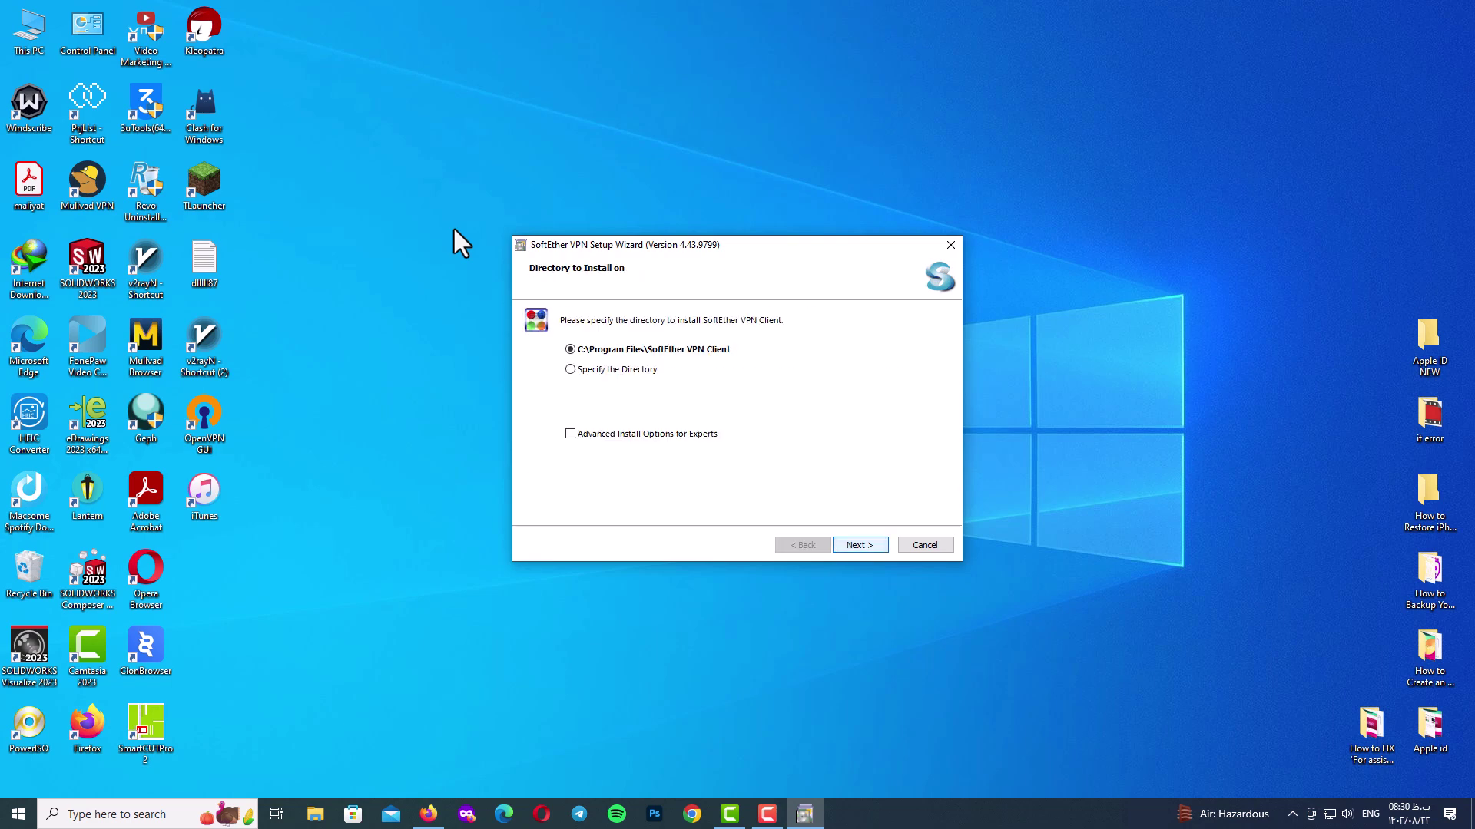
{"action": "key", "text": "space"}
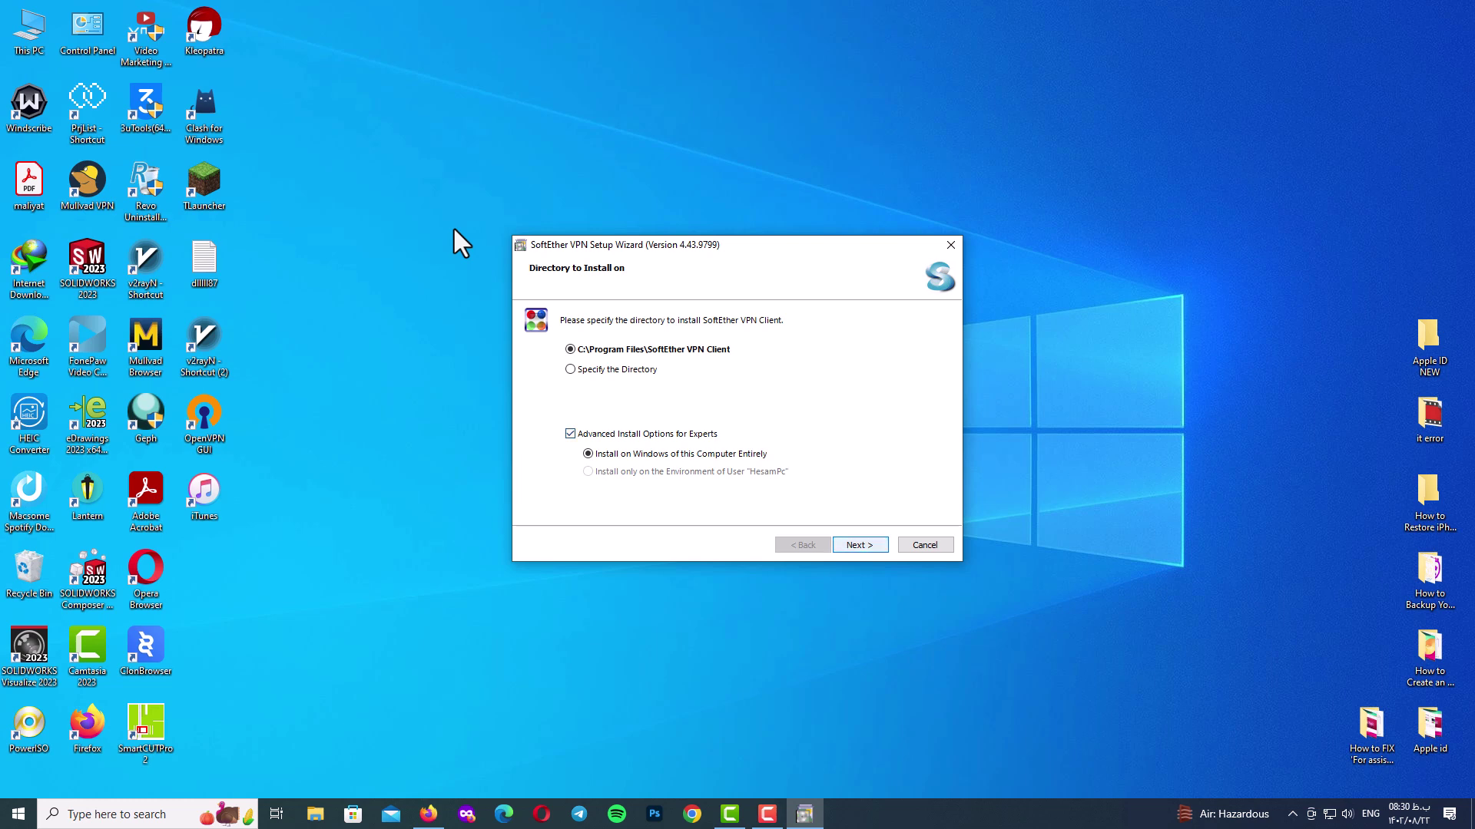
{"action": "key", "text": "Return"}
{"action": "key", "text": "Return"}
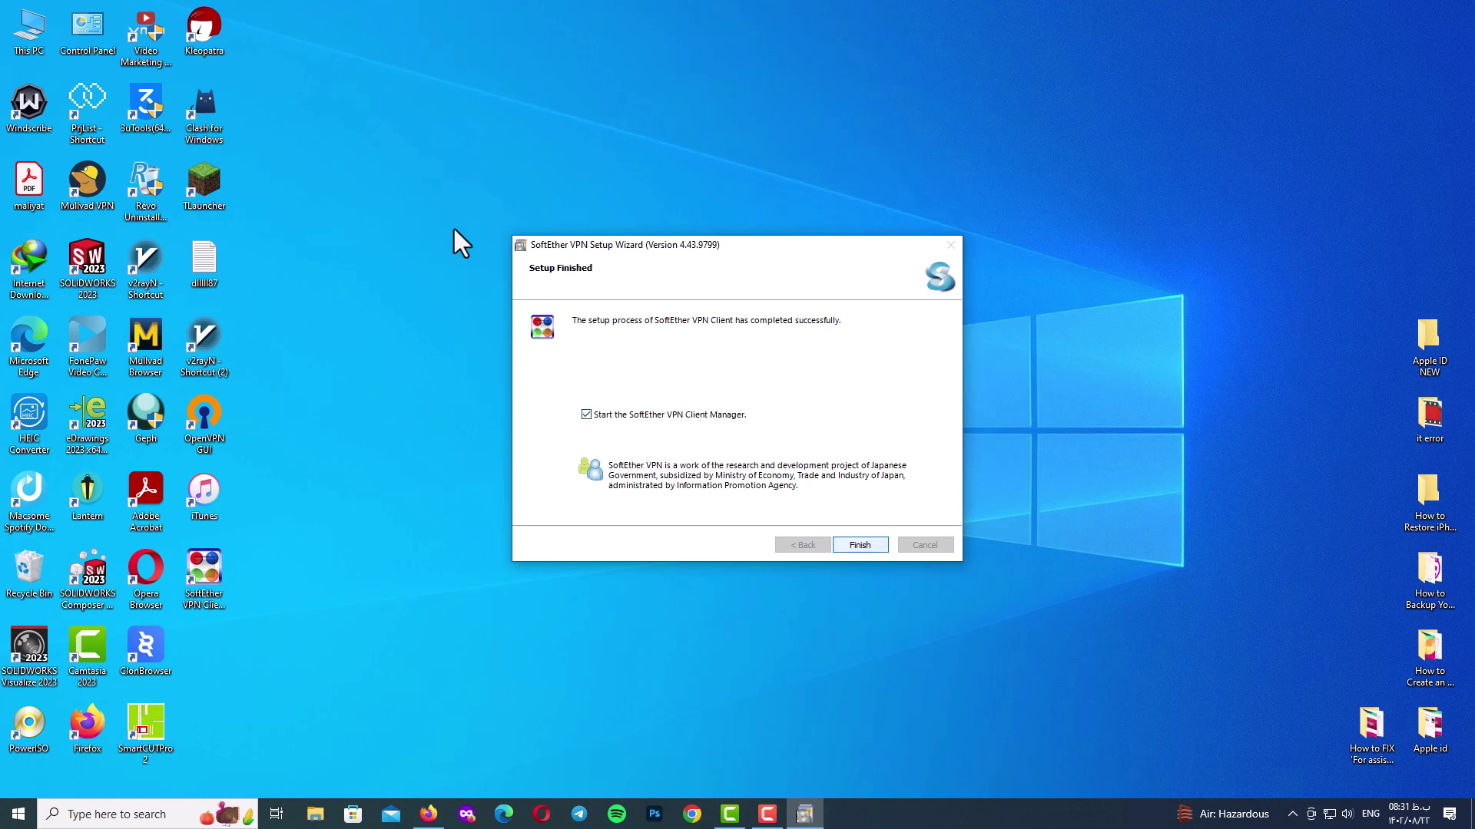
{"action": "key", "text": "Return"}
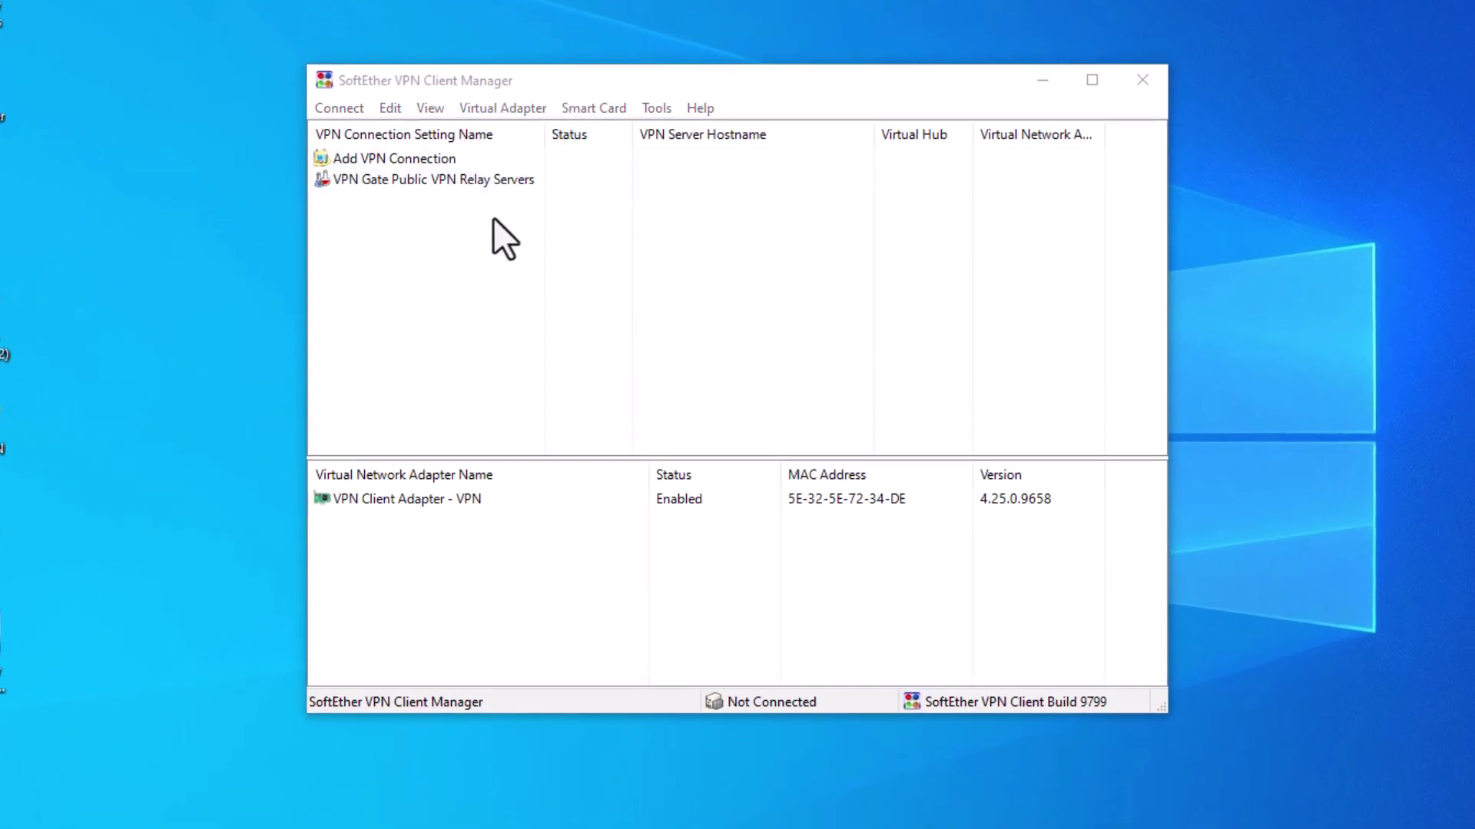
Select the VPN Gate Public VPN Relay Servers and Add VPN Connection entries
{"action": "left_click", "coordinate": [499, 189]}
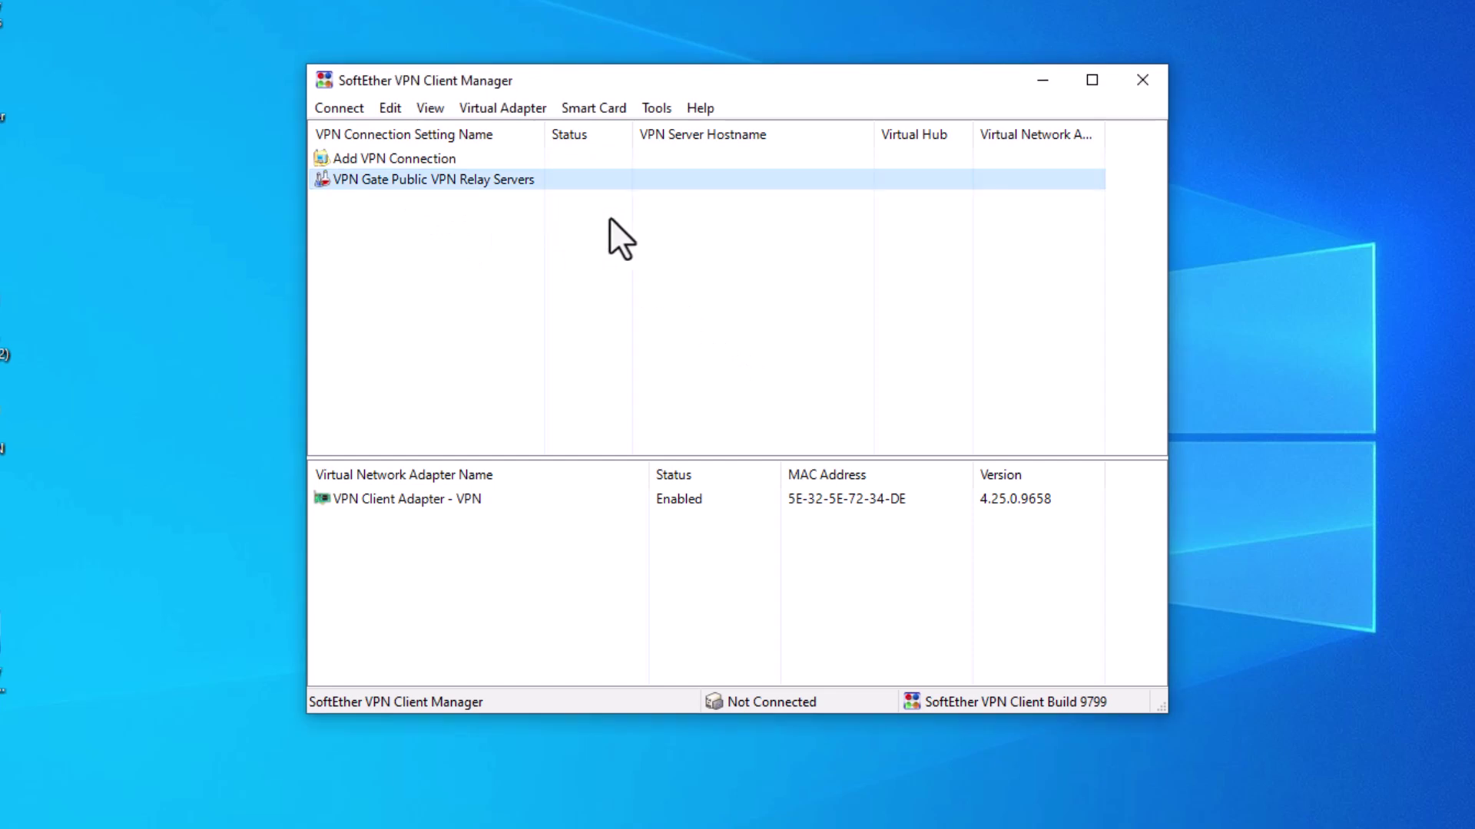
{"action": "left_click", "coordinate": [424, 158]}
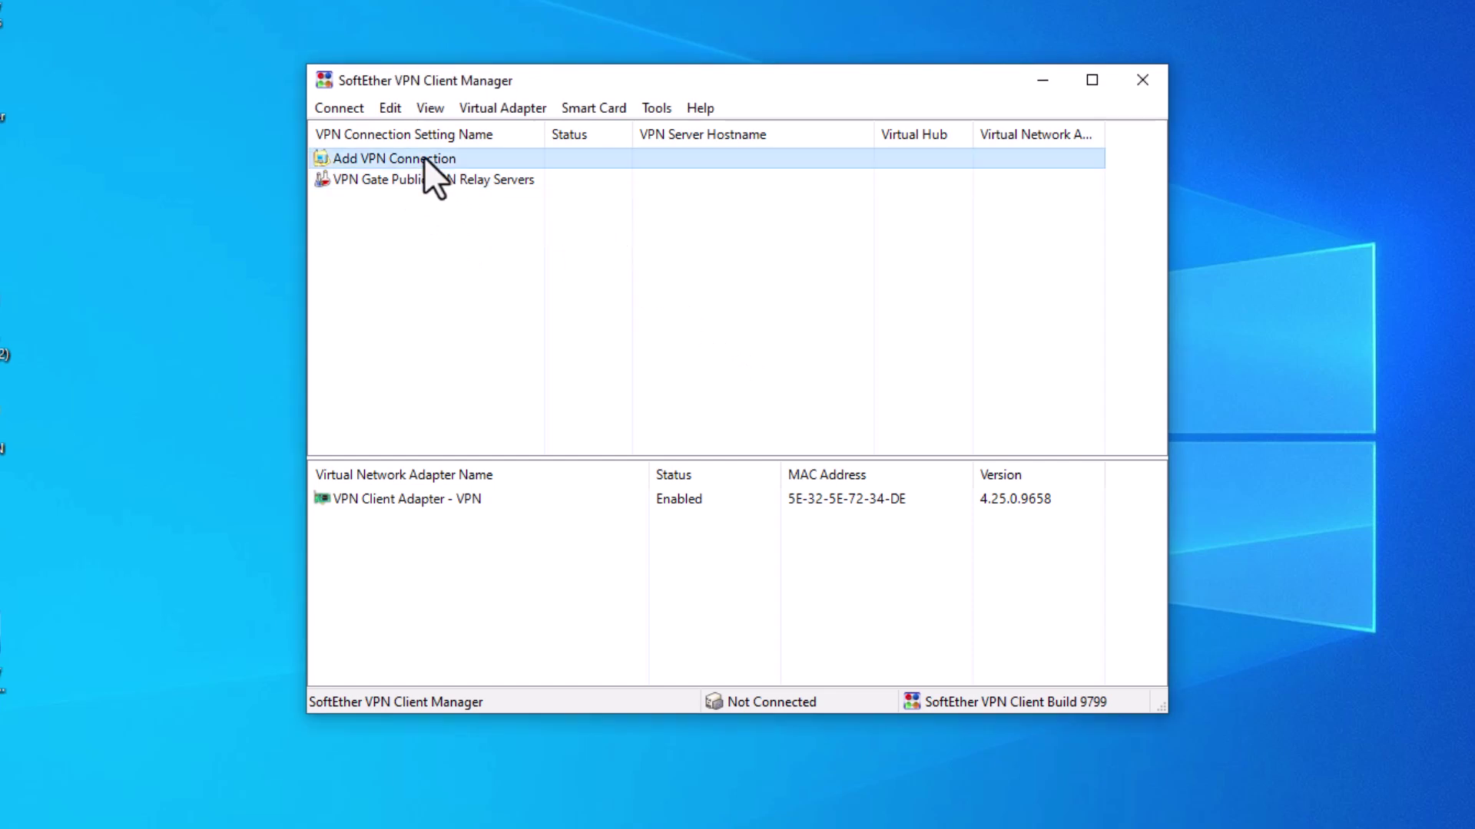
{"action": "left_click", "coordinate": [355, 109]}
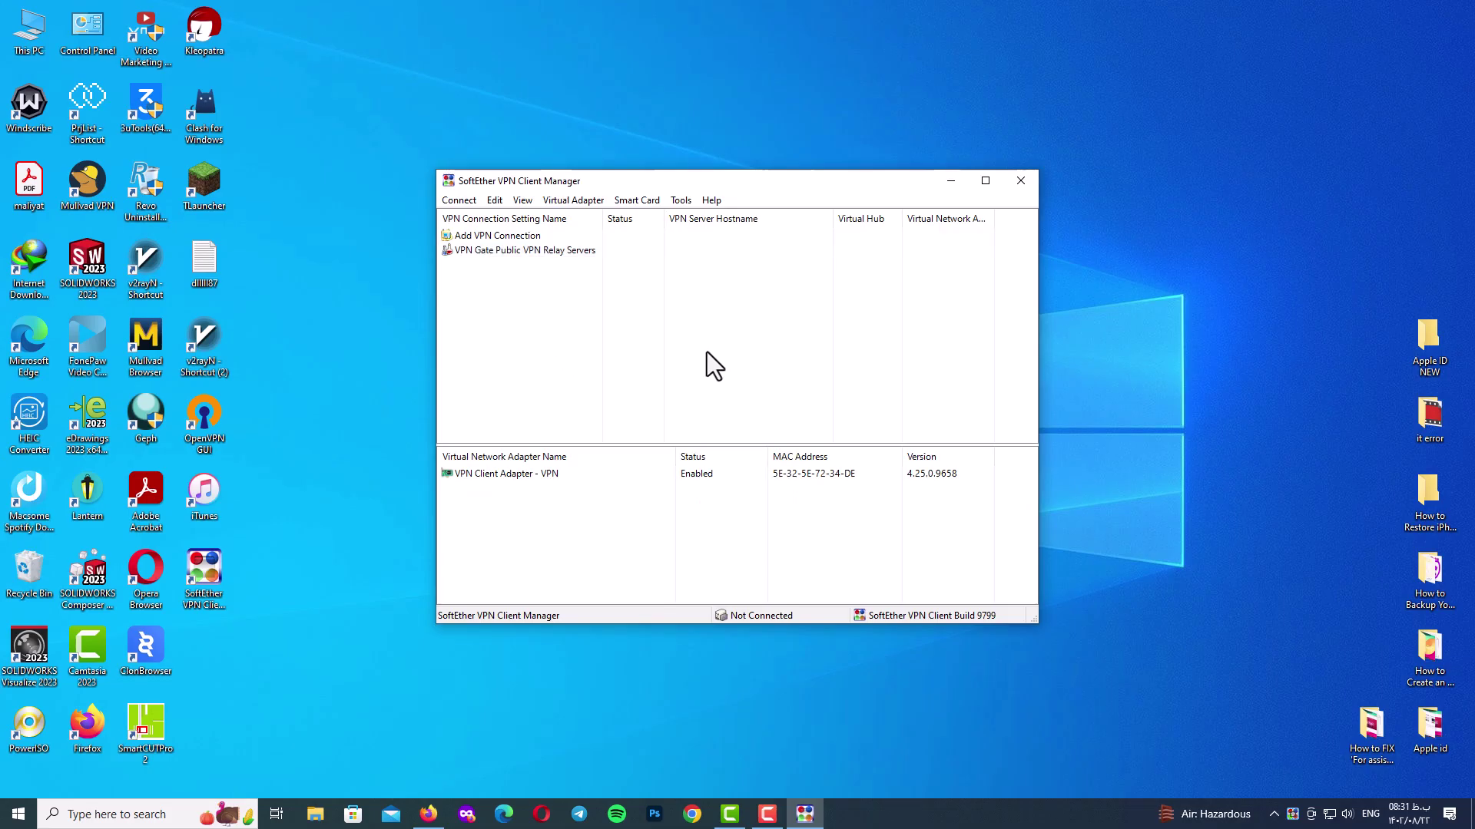
Tick 'Enable the VPN Gate Relay Service' and confirm through the notices
{"action": "double_click", "coordinate": [552, 251]}
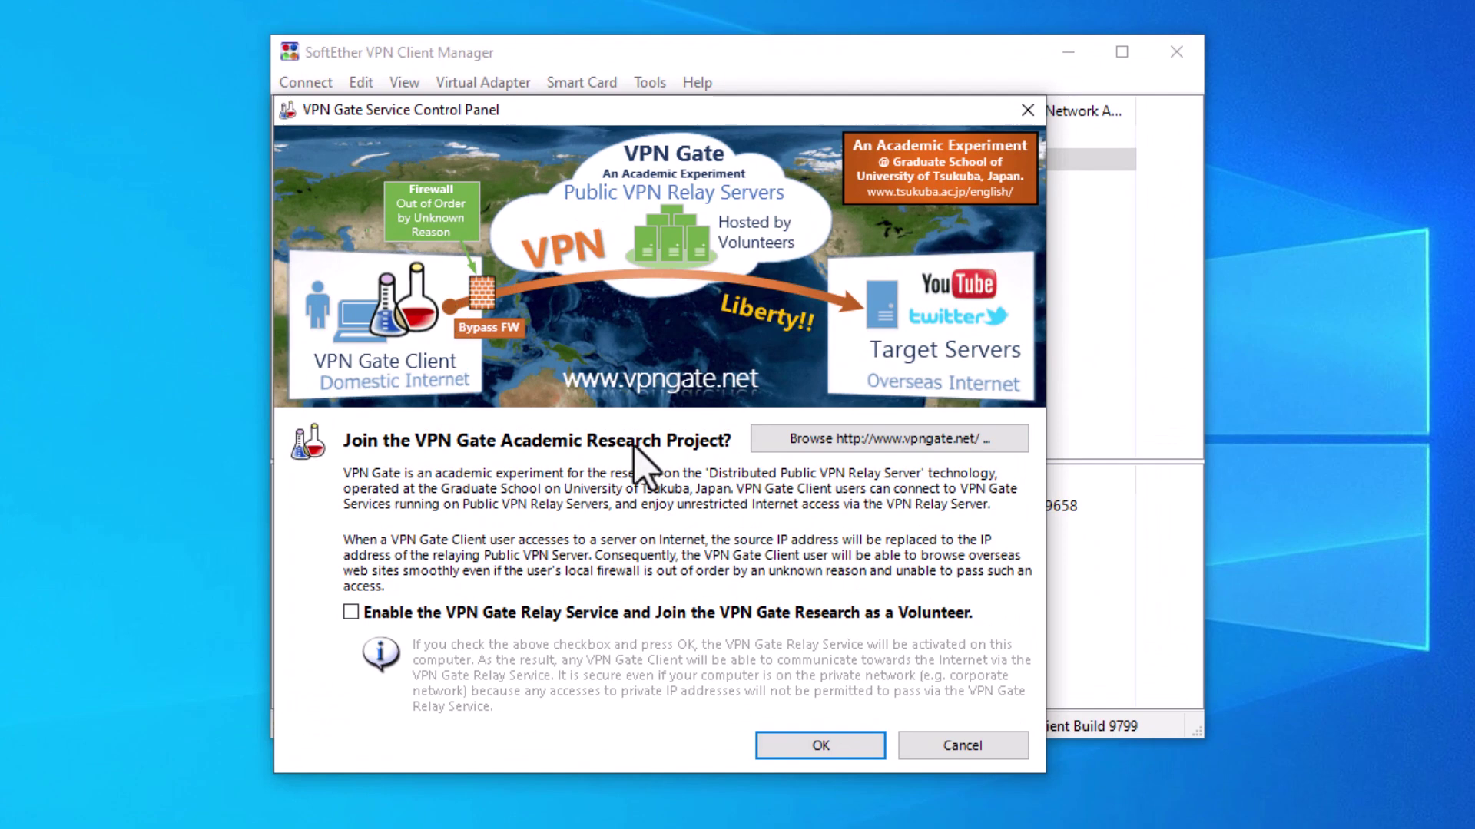
{"action": "left_click", "coordinate": [350, 613]}
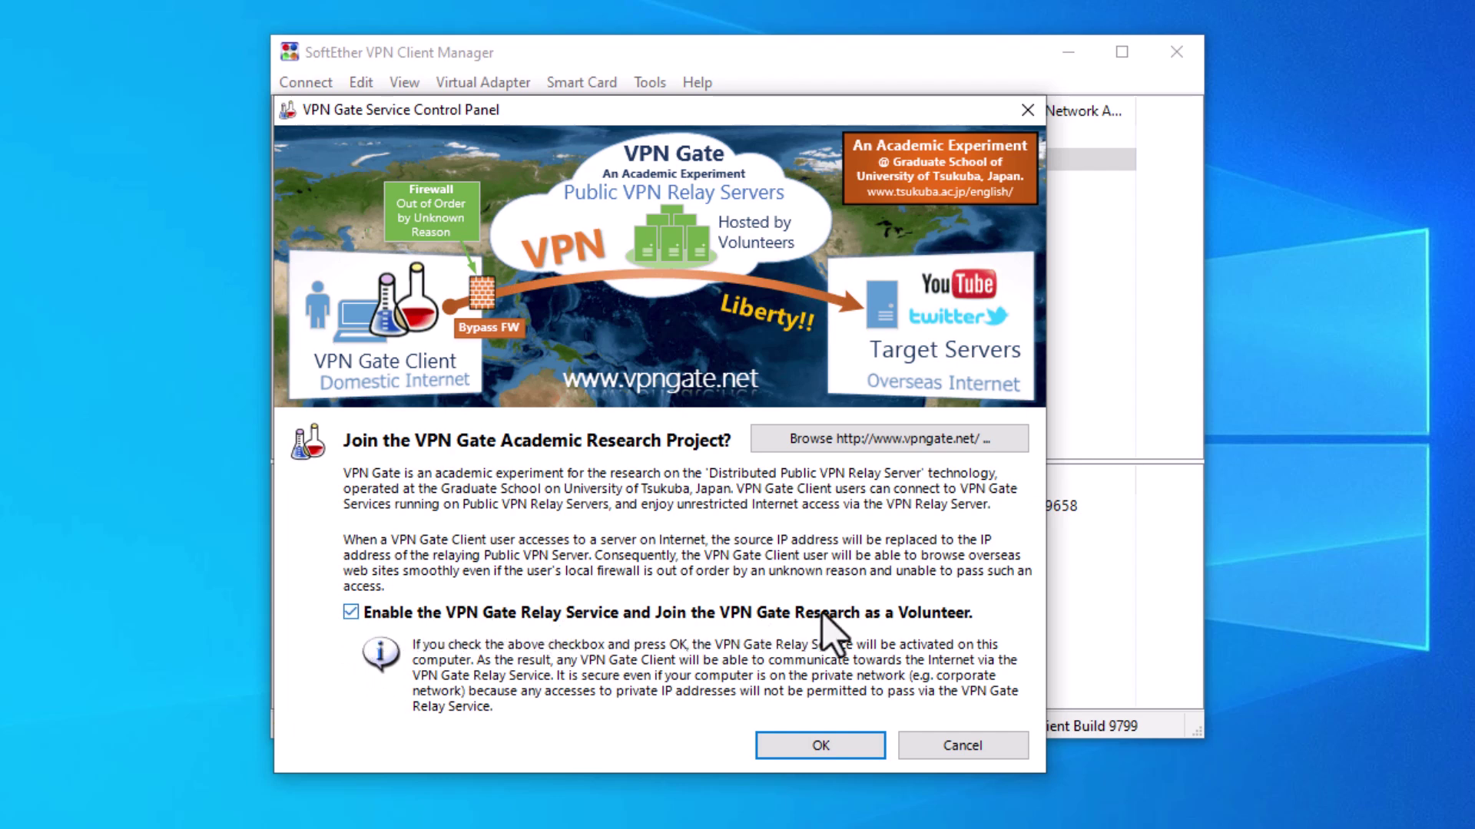
{"action": "left_click", "coordinate": [807, 740]}
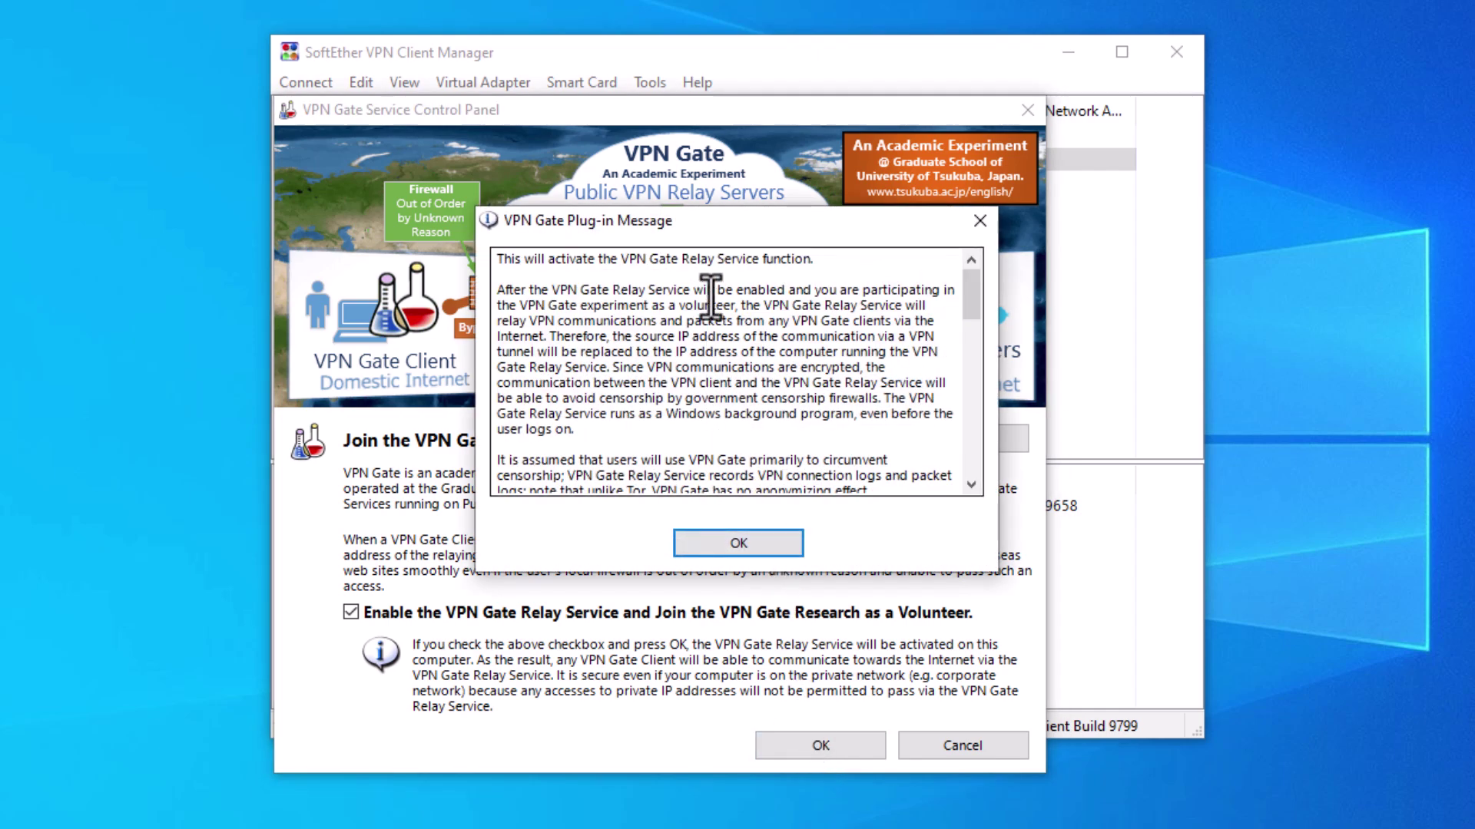
{"action": "left_click", "coordinate": [755, 542]}
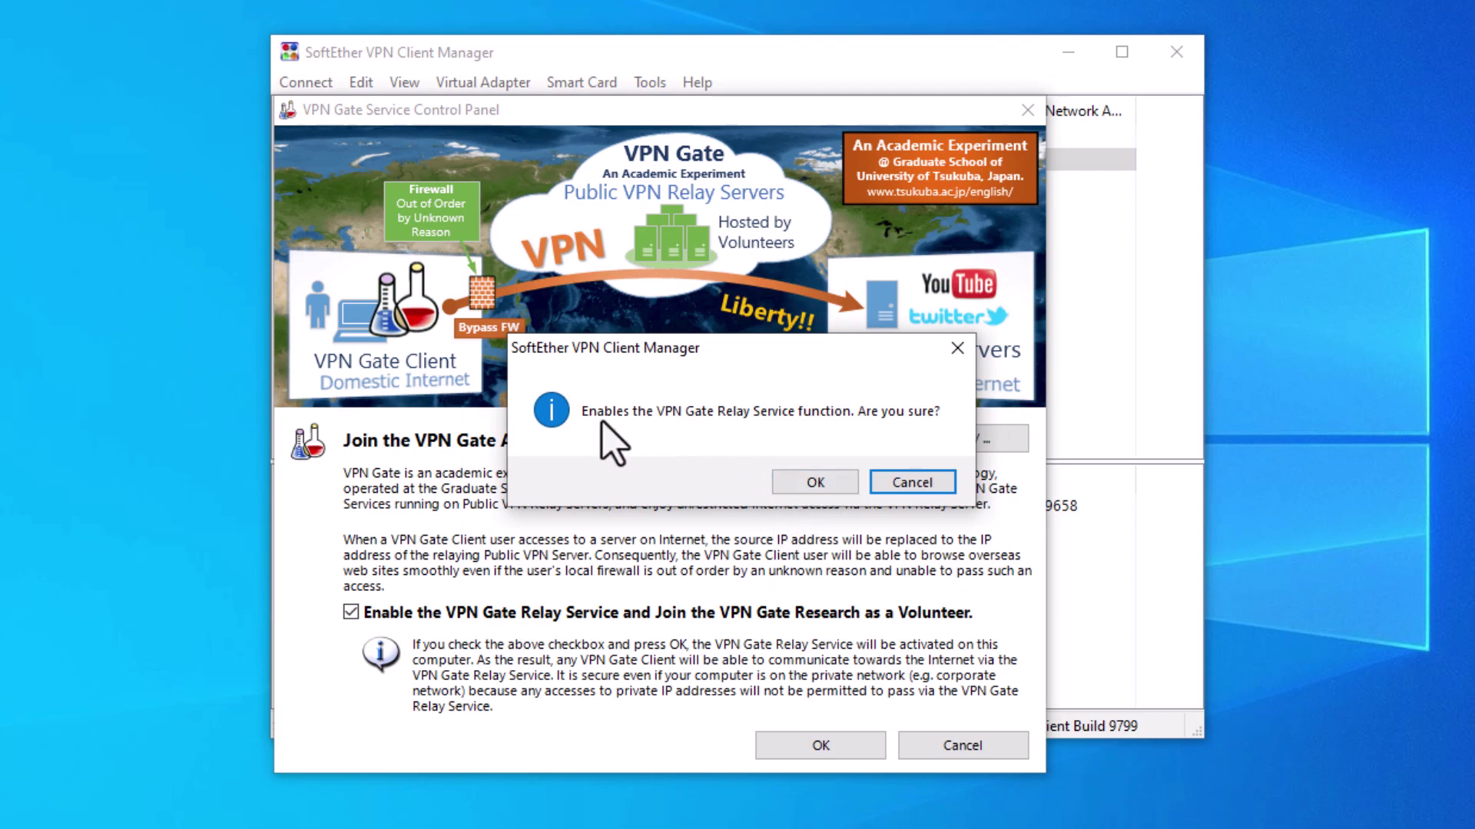
{"action": "left_click", "coordinate": [813, 484]}
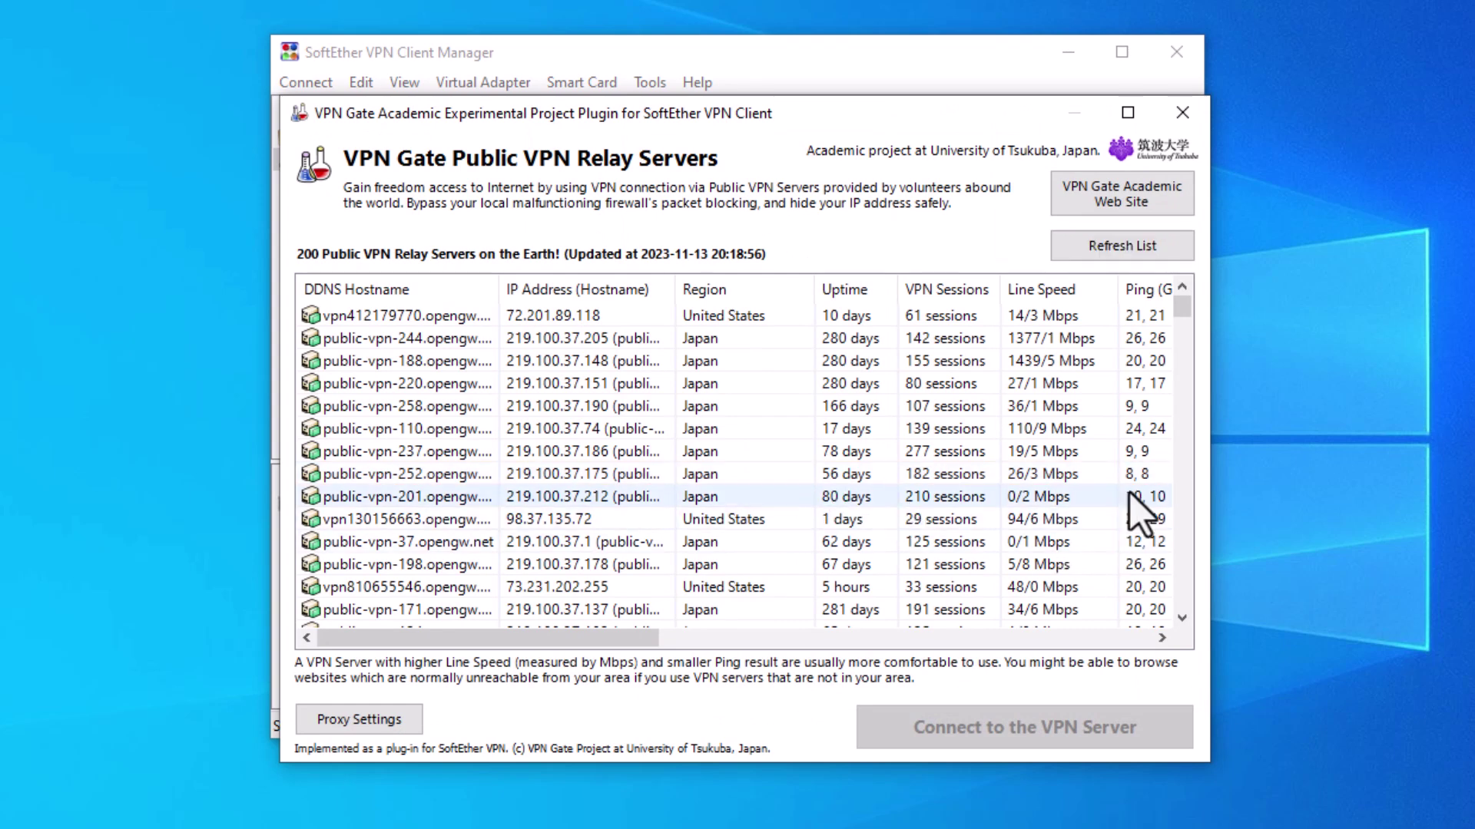
Refresh the relay server list, then sort by uptime with zero-minute servers first
{"action": "left_click", "coordinate": [1106, 256]}
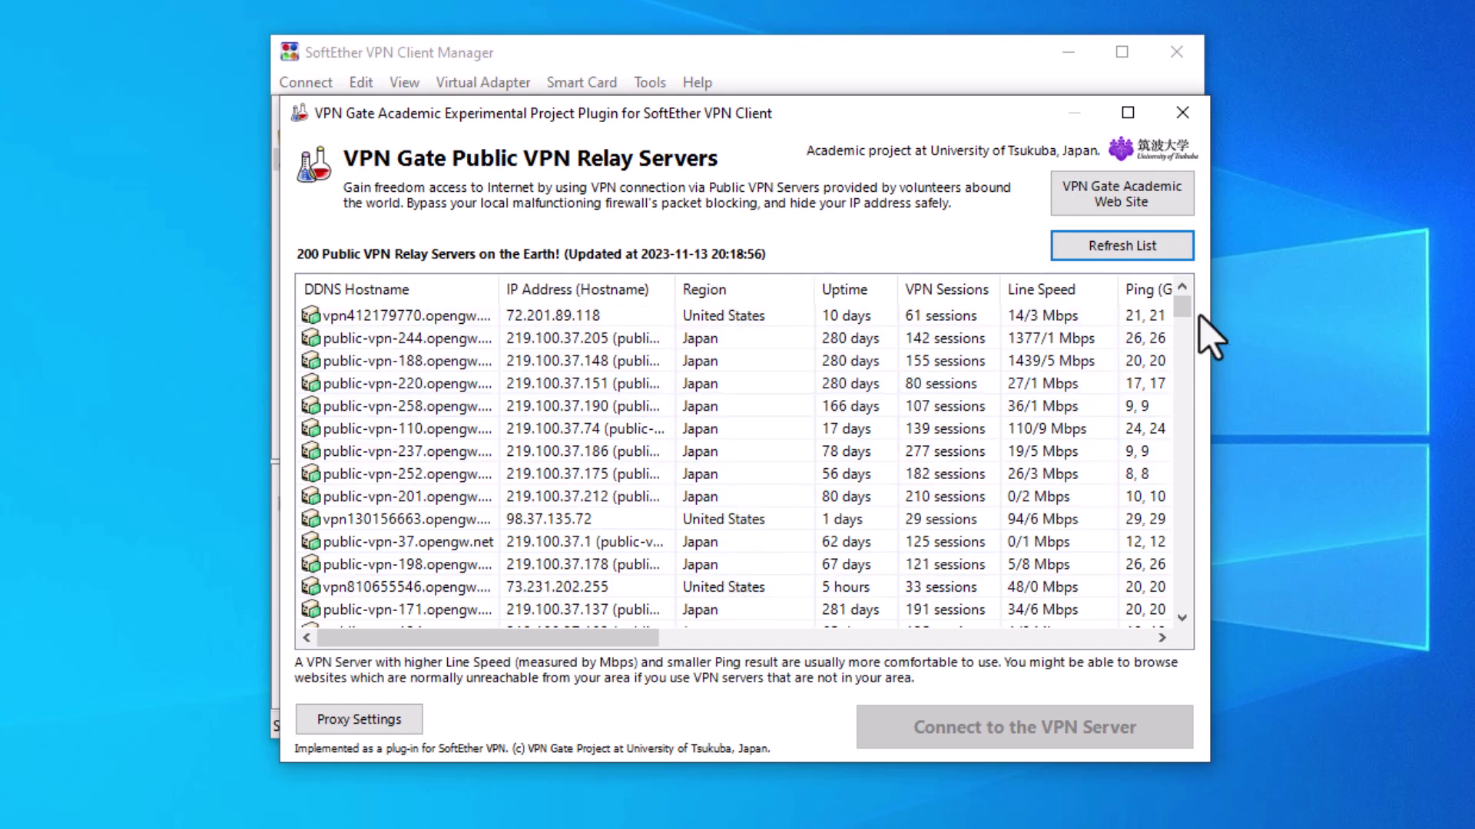
{"action": "mouse_move", "coordinate": [1181, 310]}
{"action": "left_mouse_down"}
{"action": "mouse_move", "coordinate": [1193, 583]}
{"action": "mouse_move", "coordinate": [1193, 306]}
{"action": "left_mouse_up"}
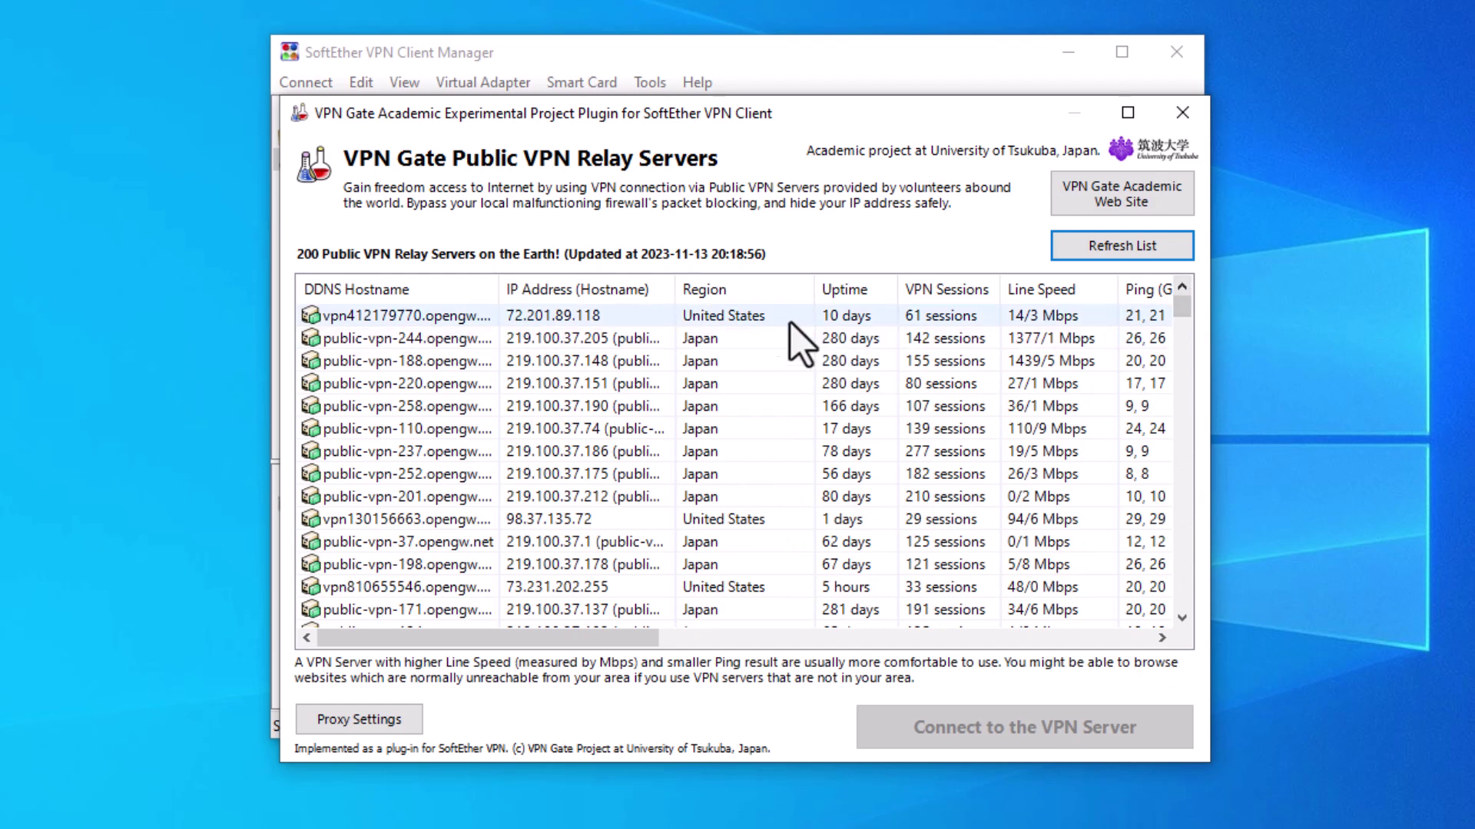
{"action": "left_click", "coordinate": [713, 292]}
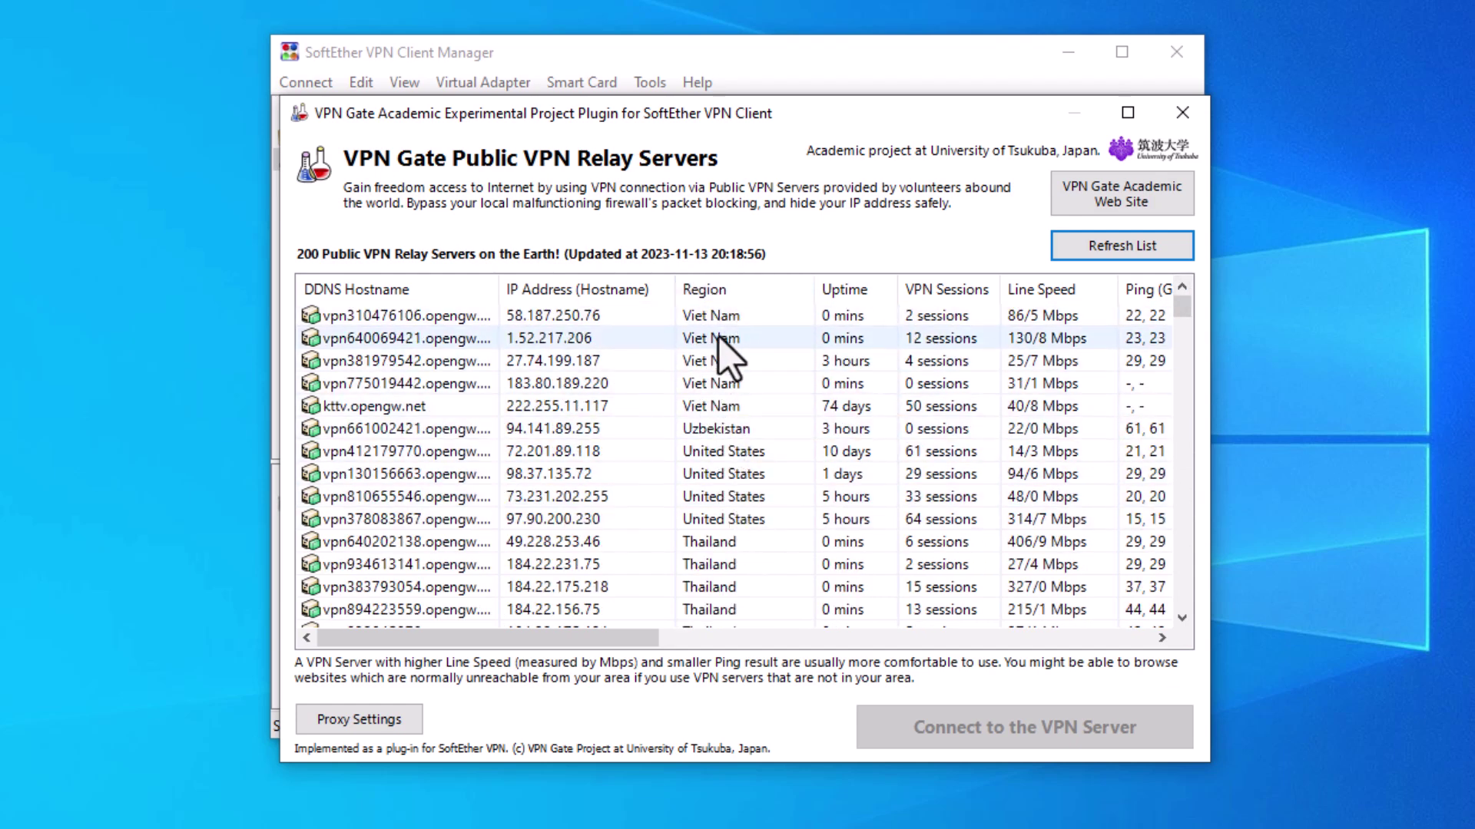
{"action": "left_click_drag", "start_coordinate": [1183, 306], "coordinate": [1184, 325]}
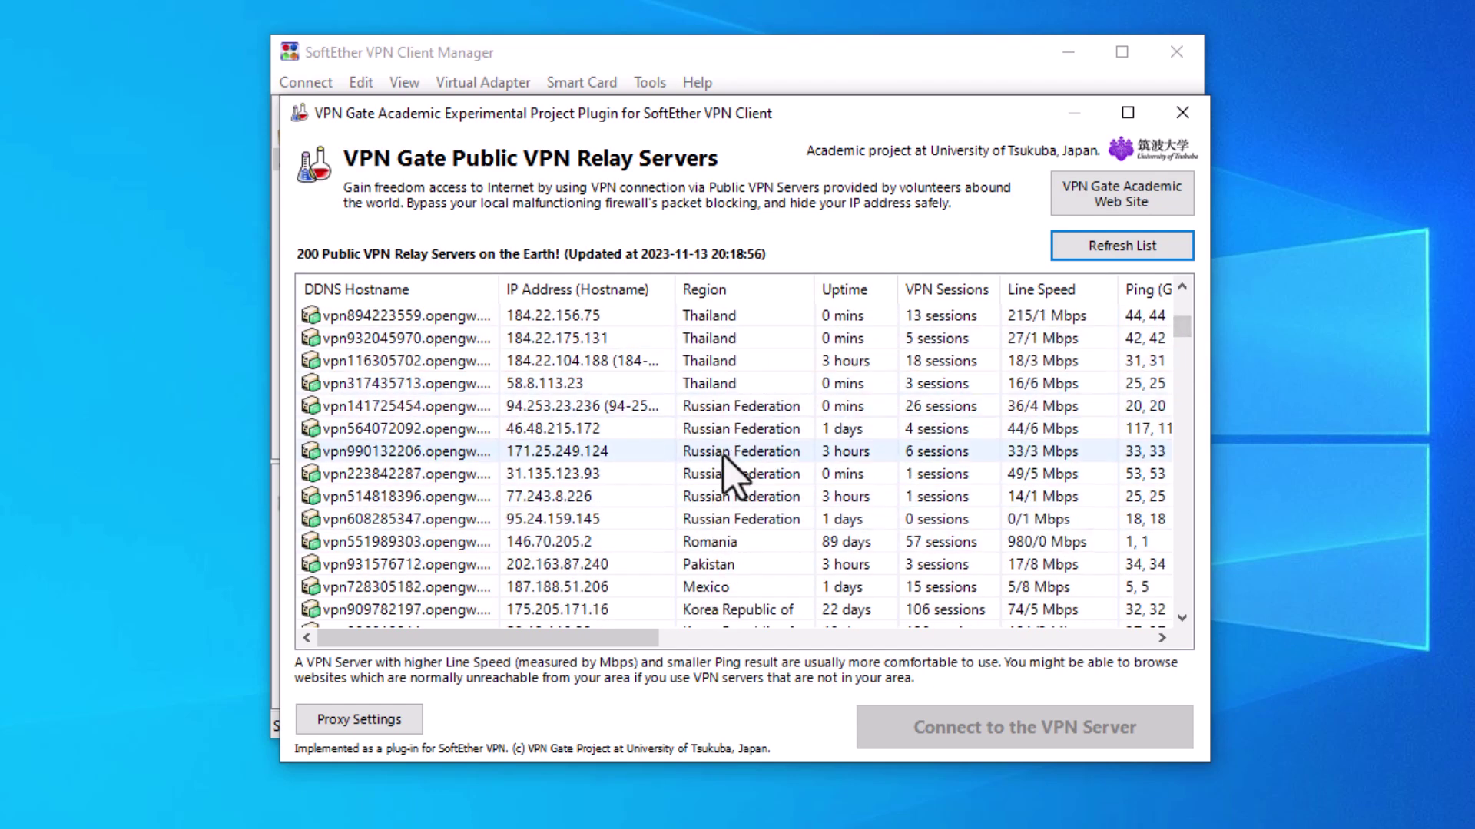
{"action": "mouse_move", "coordinate": [1166, 337]}
{"action": "left_mouse_down"}
{"action": "mouse_move", "coordinate": [1198, 544]}
{"action": "mouse_move", "coordinate": [1168, 290]}
{"action": "left_mouse_up"}
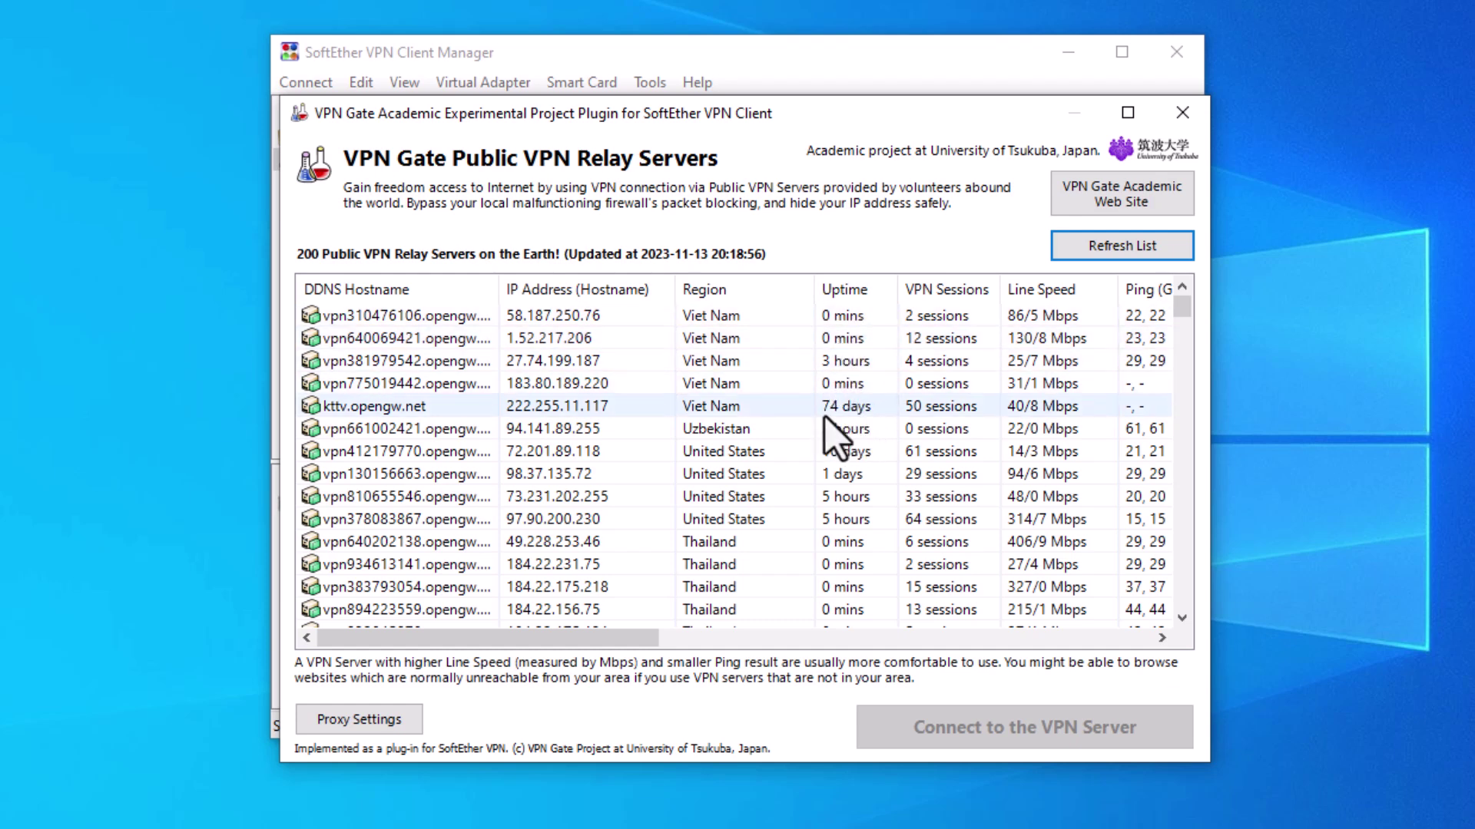
{"action": "left_click", "coordinate": [841, 293]}
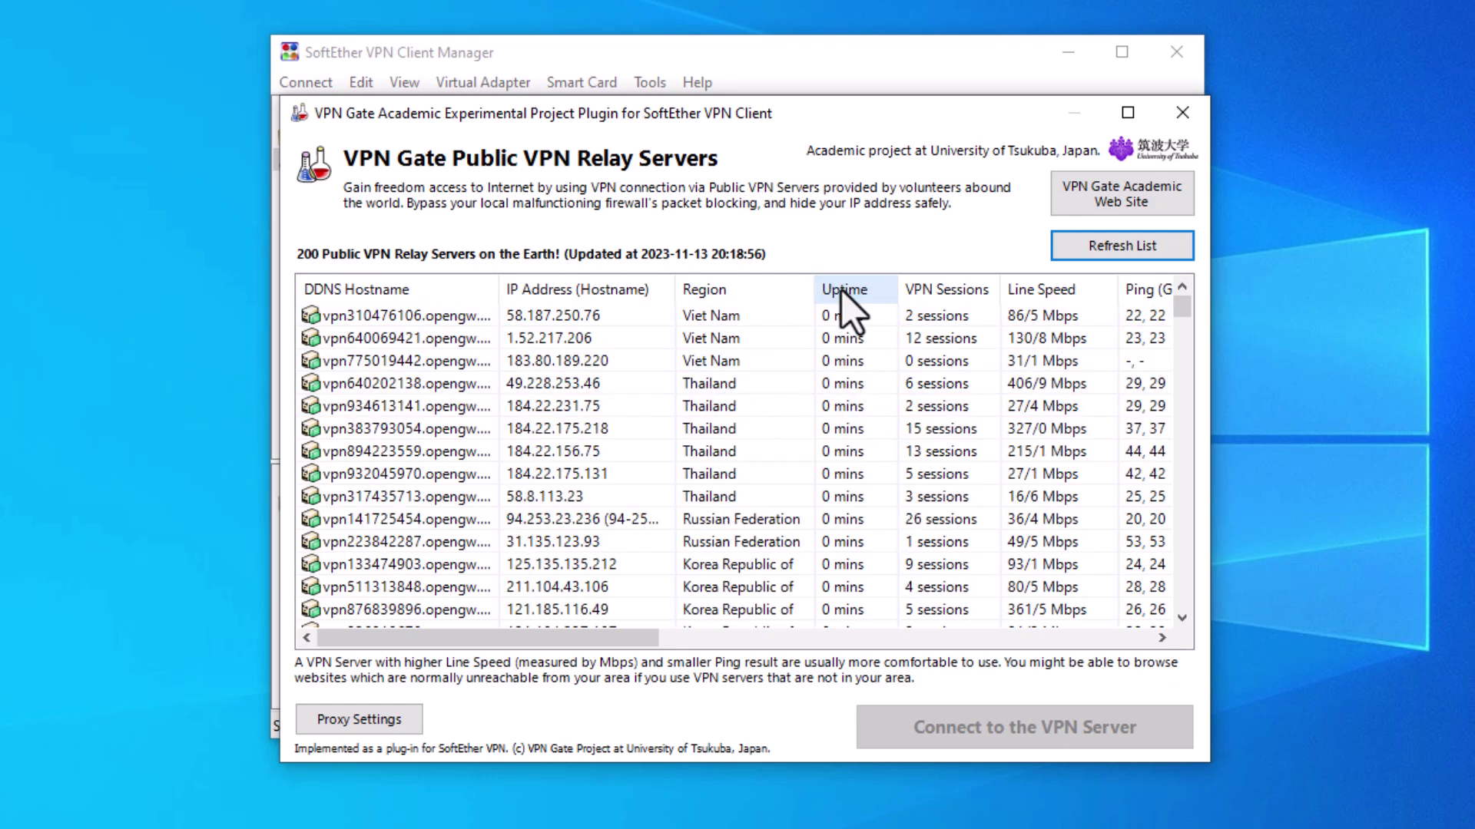
{"action": "left_click", "coordinate": [841, 293]}
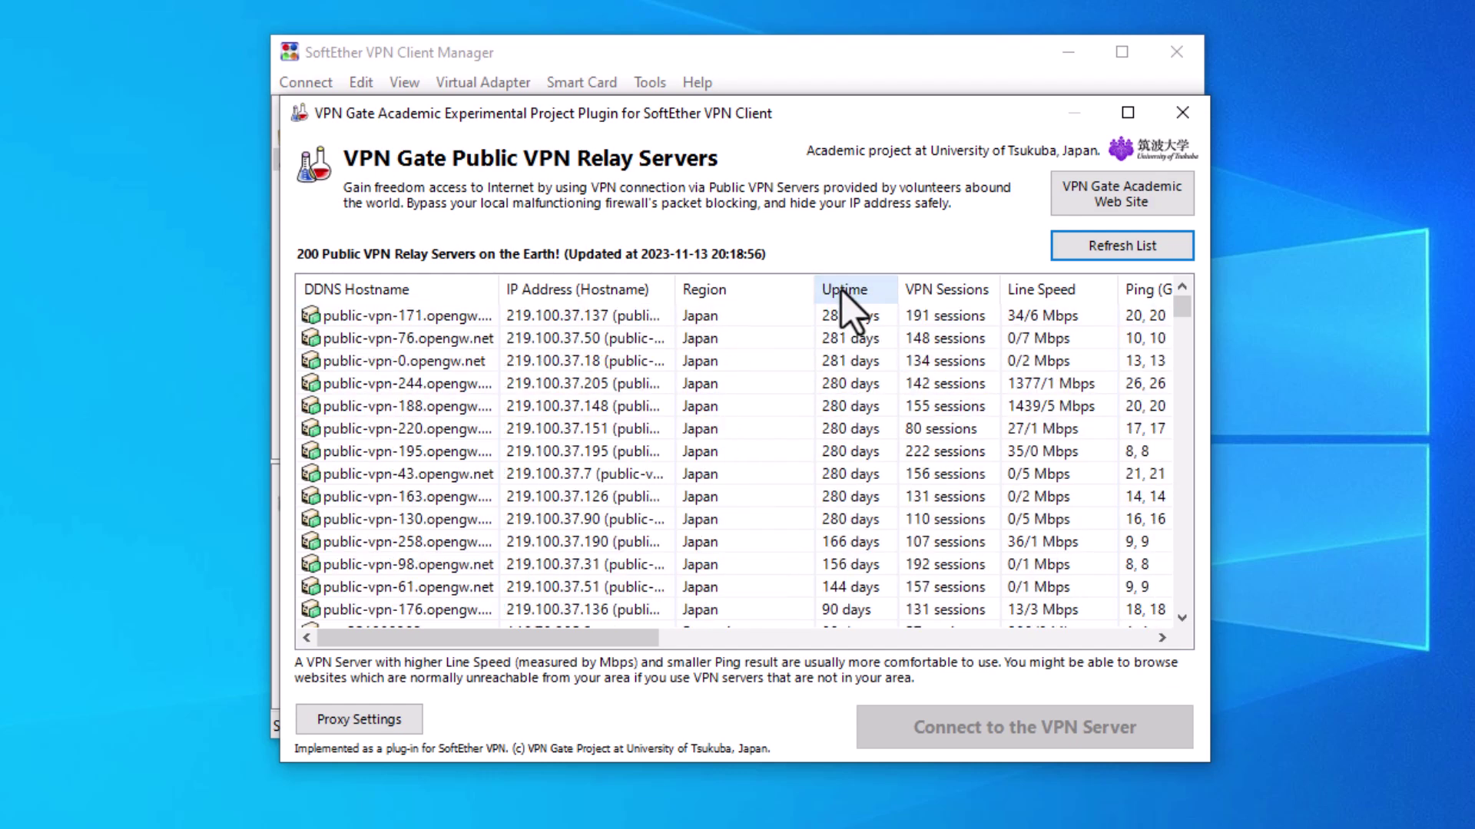
{"action": "left_click", "coordinate": [841, 292]}
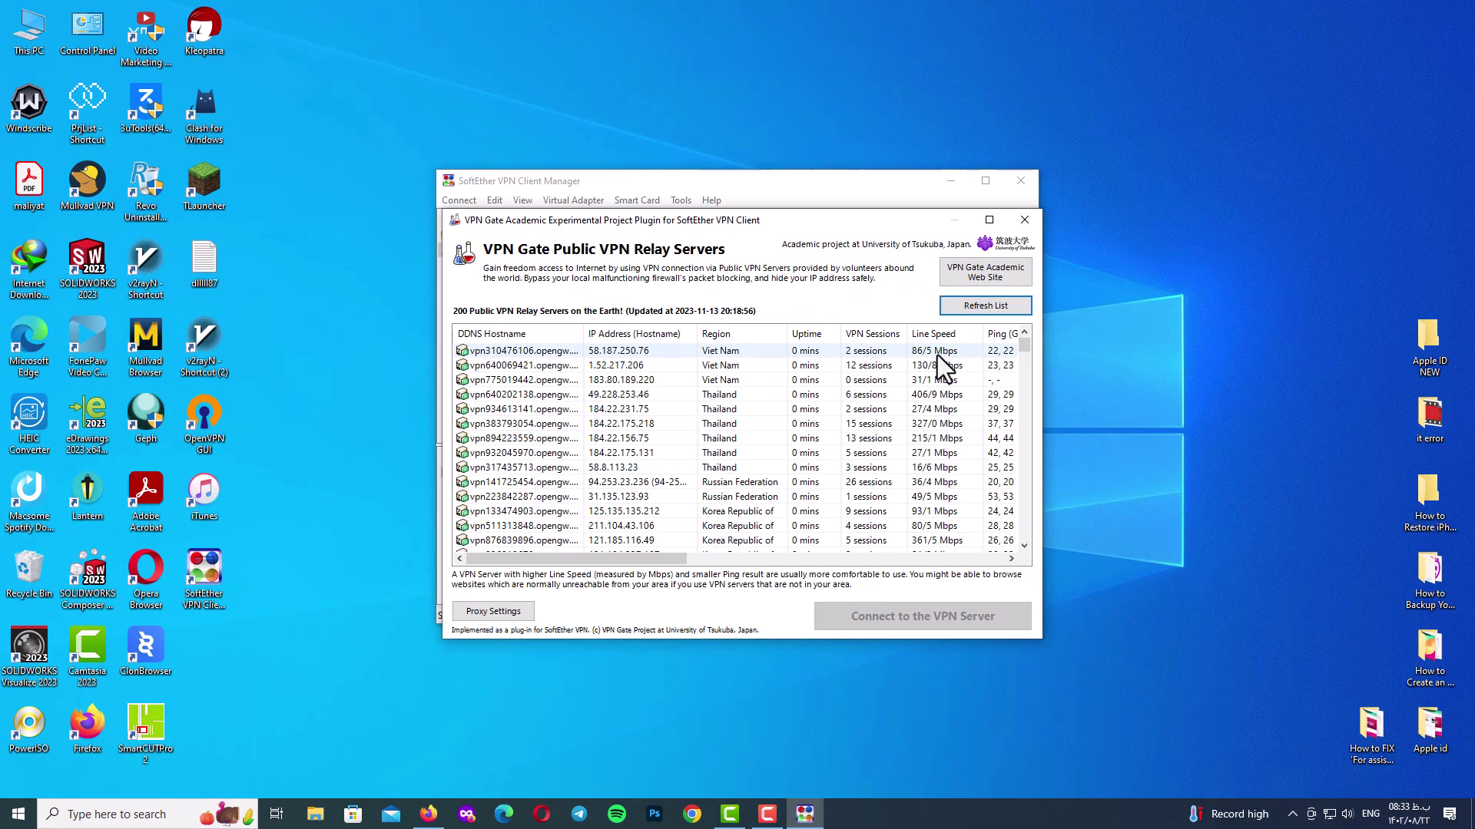
{"action": "left_click_drag", "start_coordinate": [670, 566], "coordinate": [794, 564]}
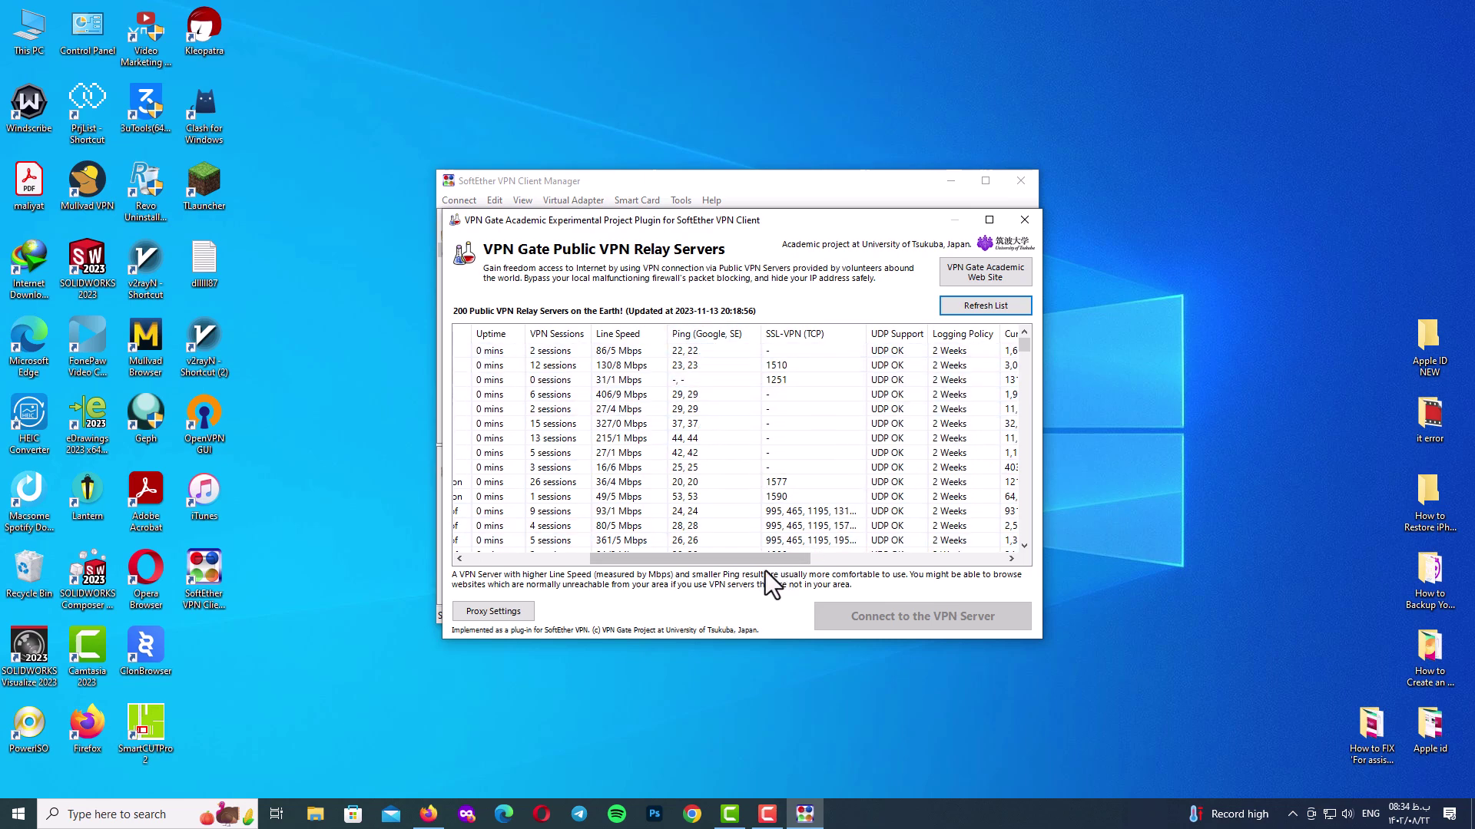
{"action": "left_click_drag", "start_coordinate": [779, 561], "coordinate": [824, 559]}
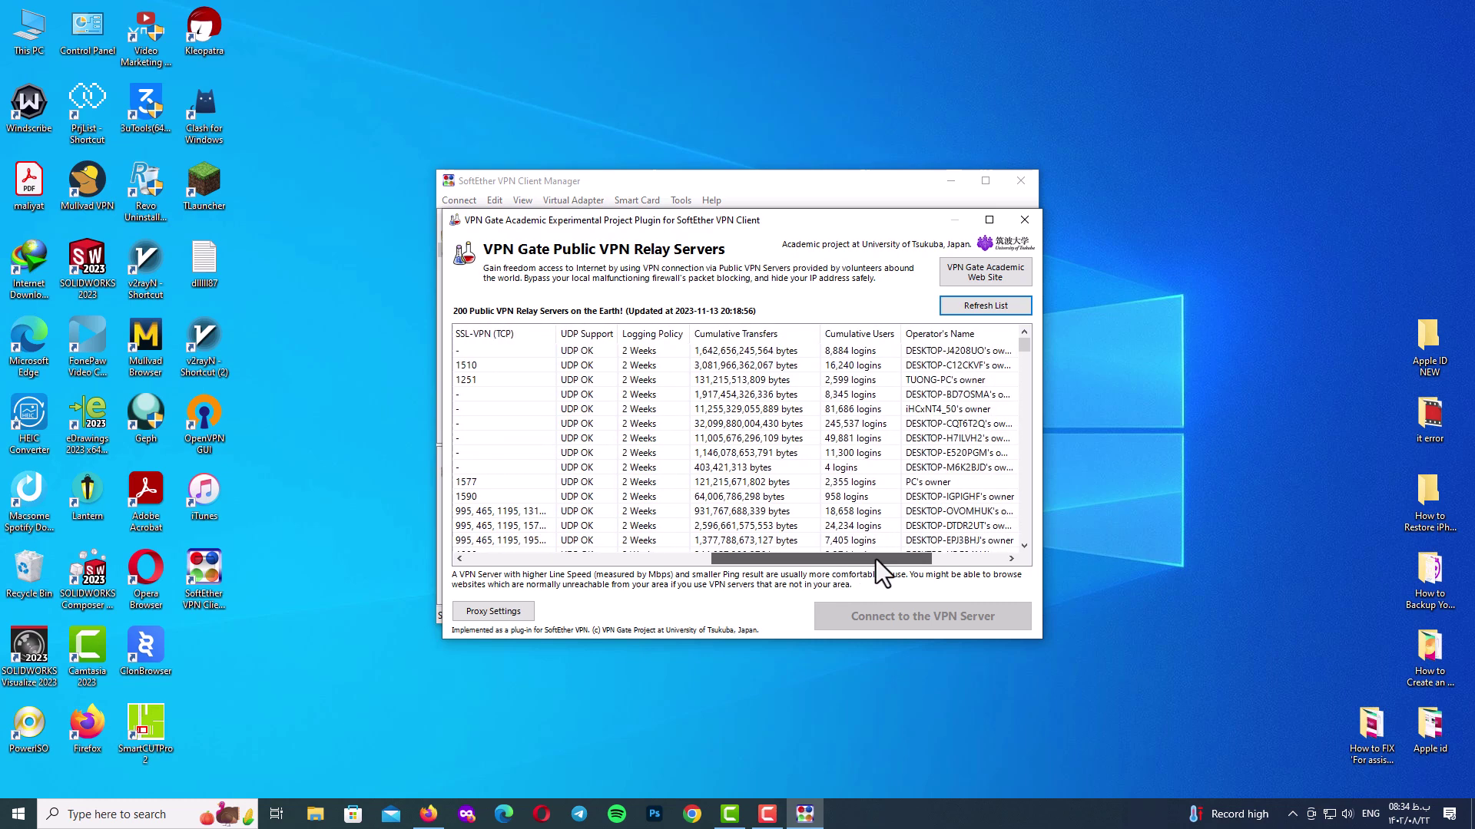
{"action": "left_click_drag", "start_coordinate": [808, 560], "coordinate": [951, 559]}
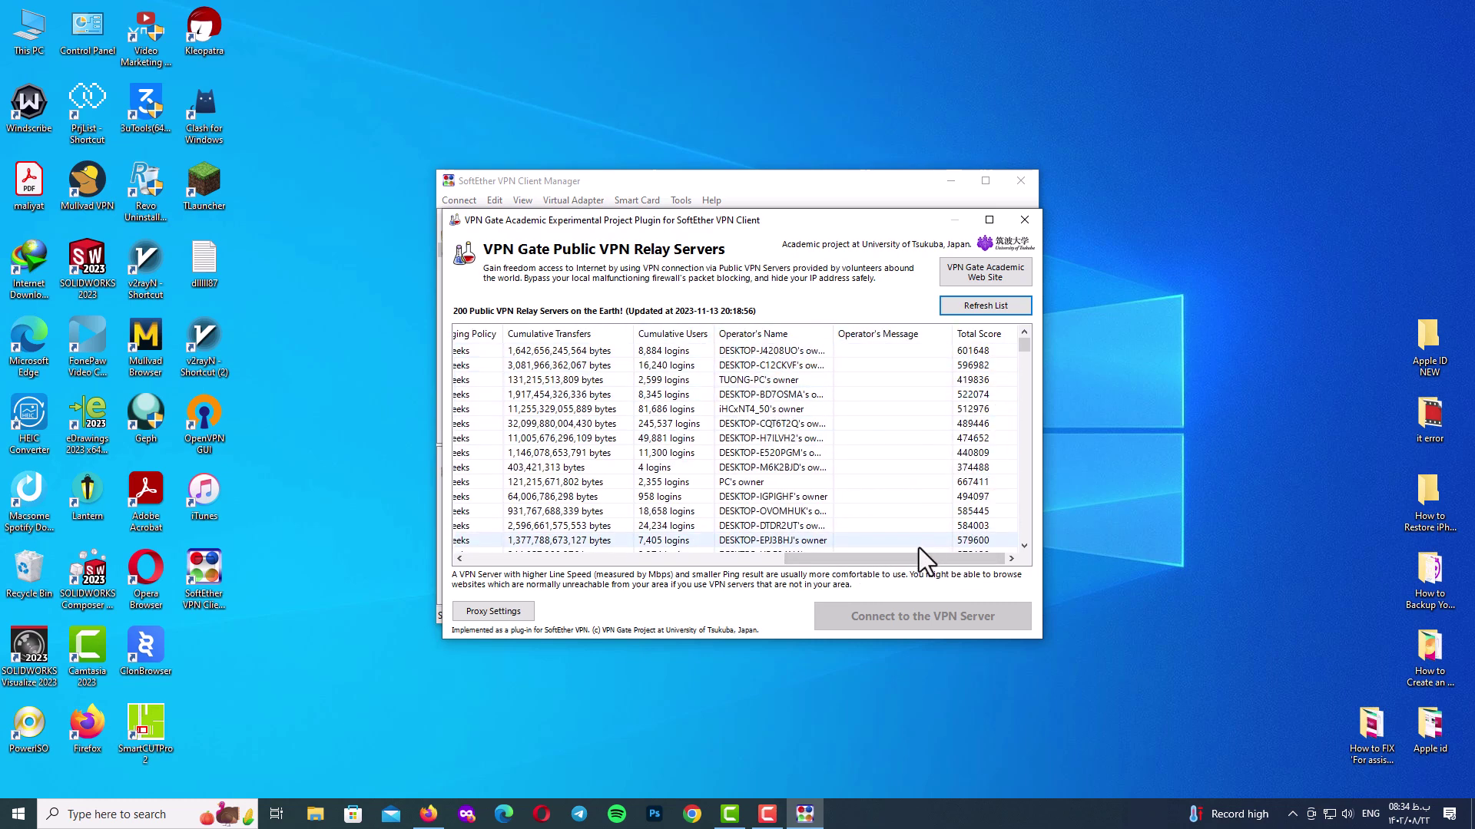
{"action": "mouse_move", "coordinate": [922, 560]}
{"action": "left_mouse_down"}
{"action": "mouse_move", "coordinate": [881, 579]}
{"action": "mouse_move", "coordinate": [541, 584]}
{"action": "left_mouse_up"}
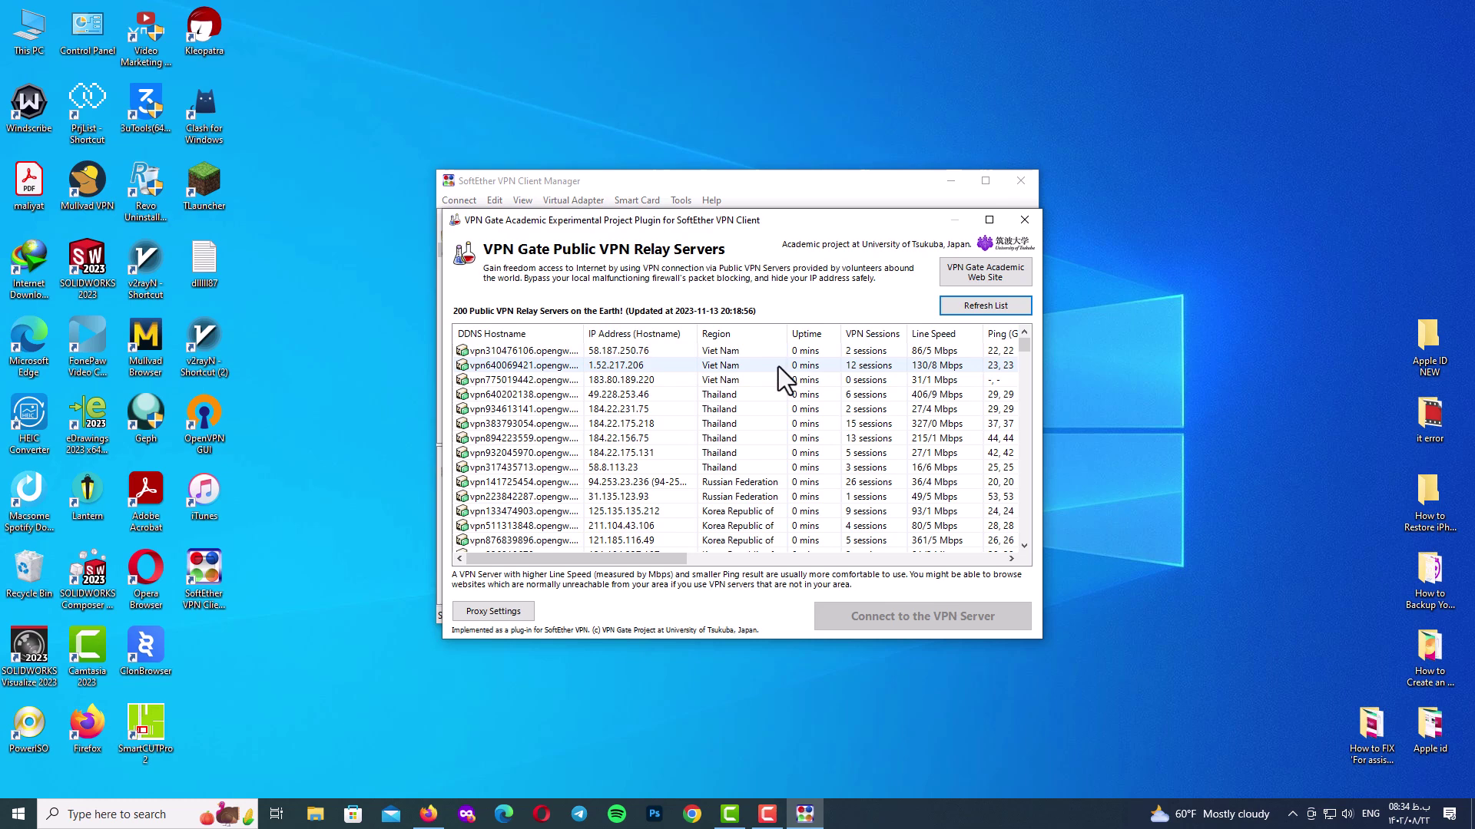
Connect to relay server 1.52.217.206 using the UDP protocol
{"action": "double_click", "coordinate": [879, 365]}
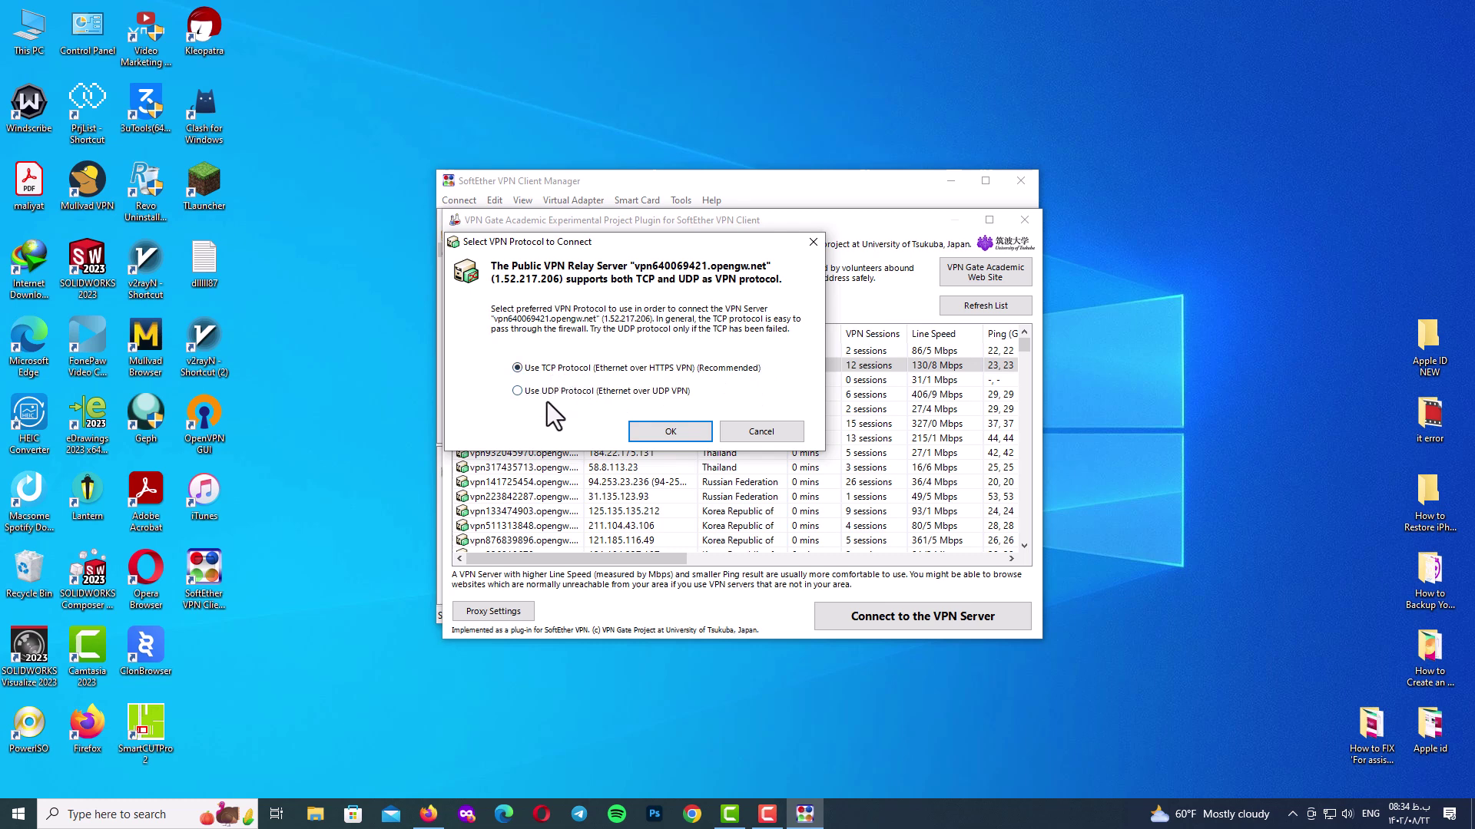
{"action": "left_click", "coordinate": [518, 392]}
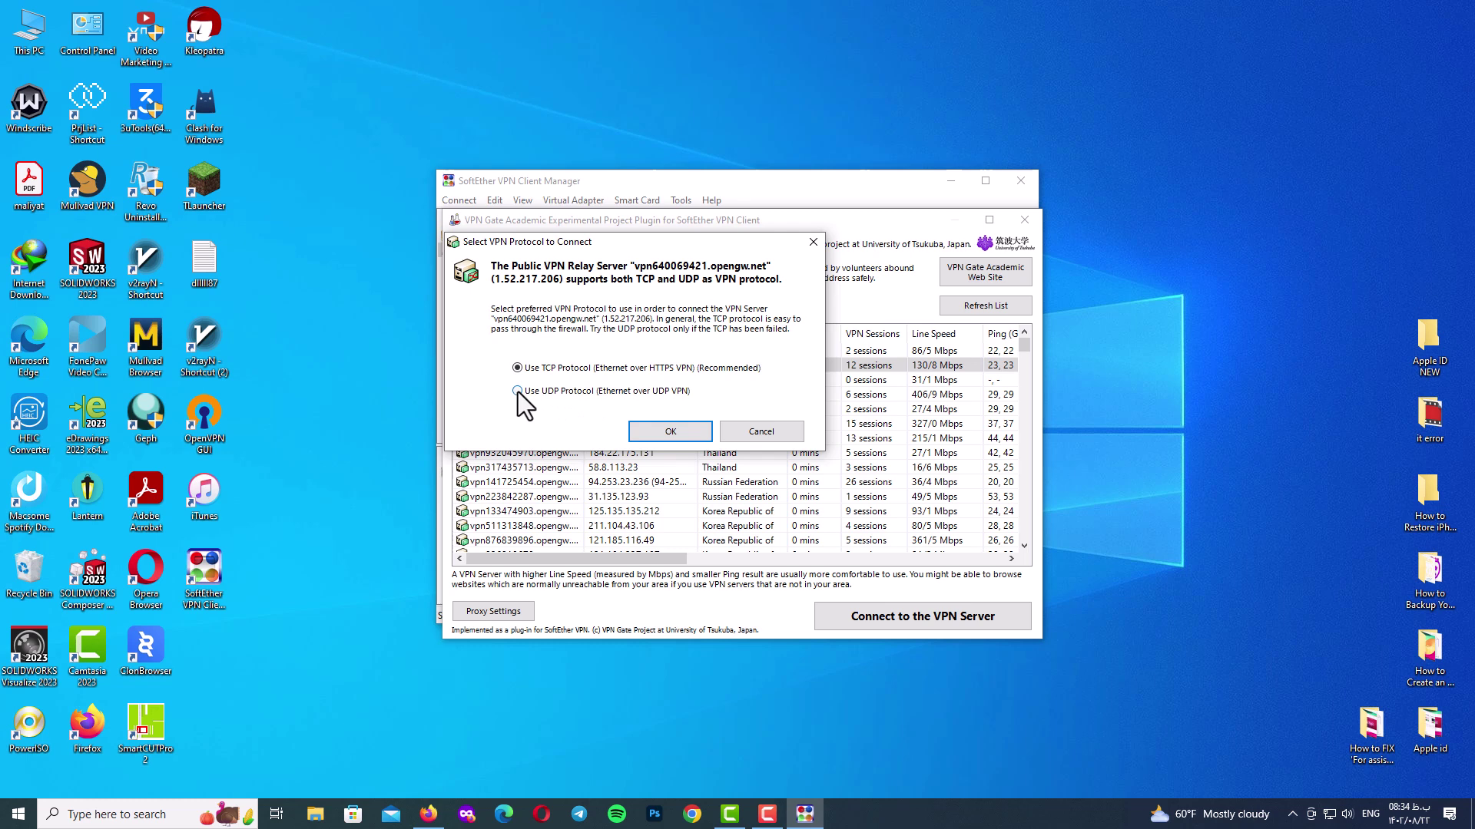
{"action": "left_click", "coordinate": [657, 429]}
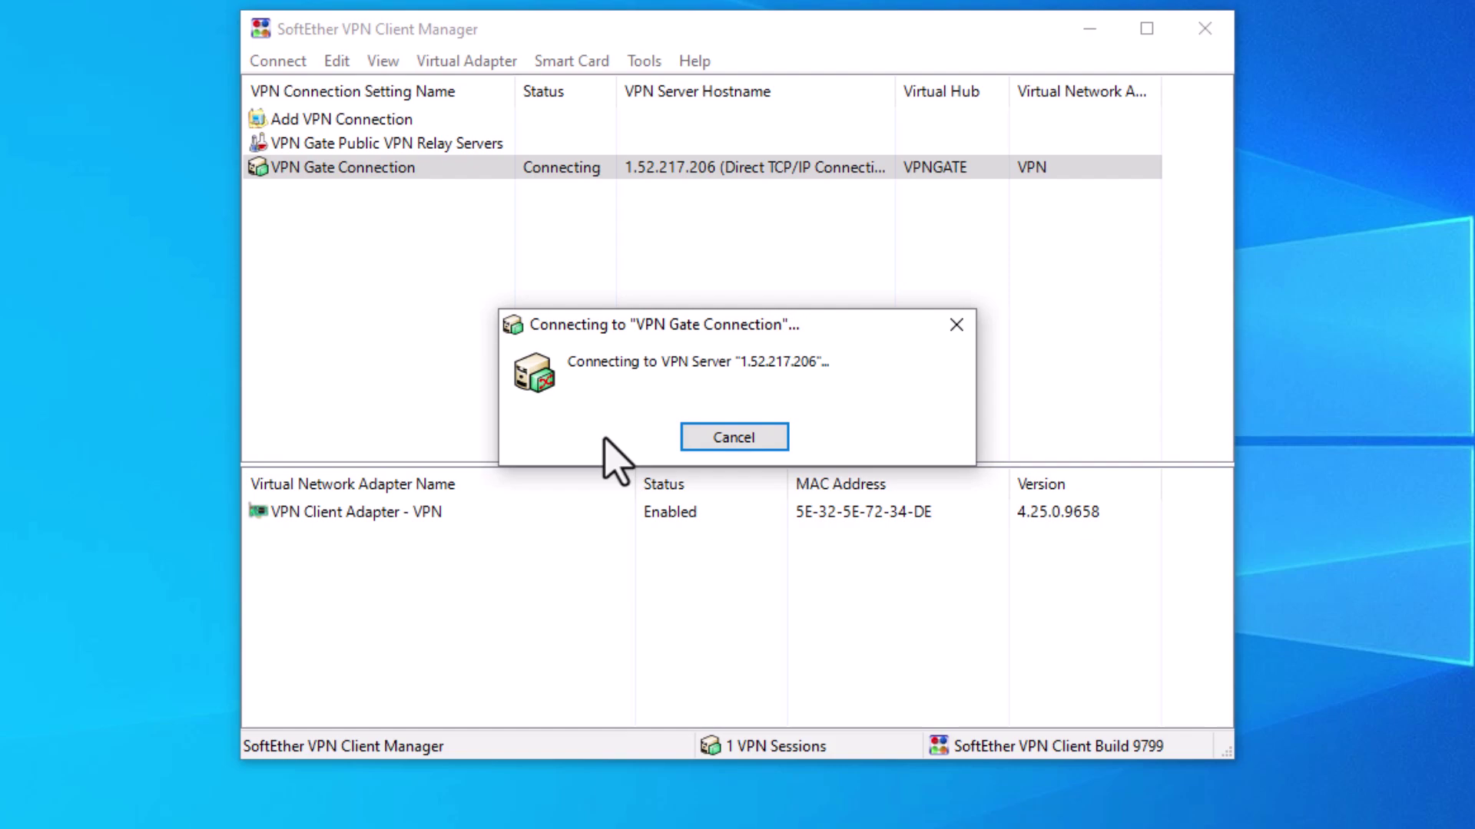
Cancel the stalled attempt, connect to Japanese server 219.110.197.164, and dismiss the notice
{"action": "left_click", "coordinate": [705, 437]}
{"action": "double_click", "coordinate": [461, 147]}
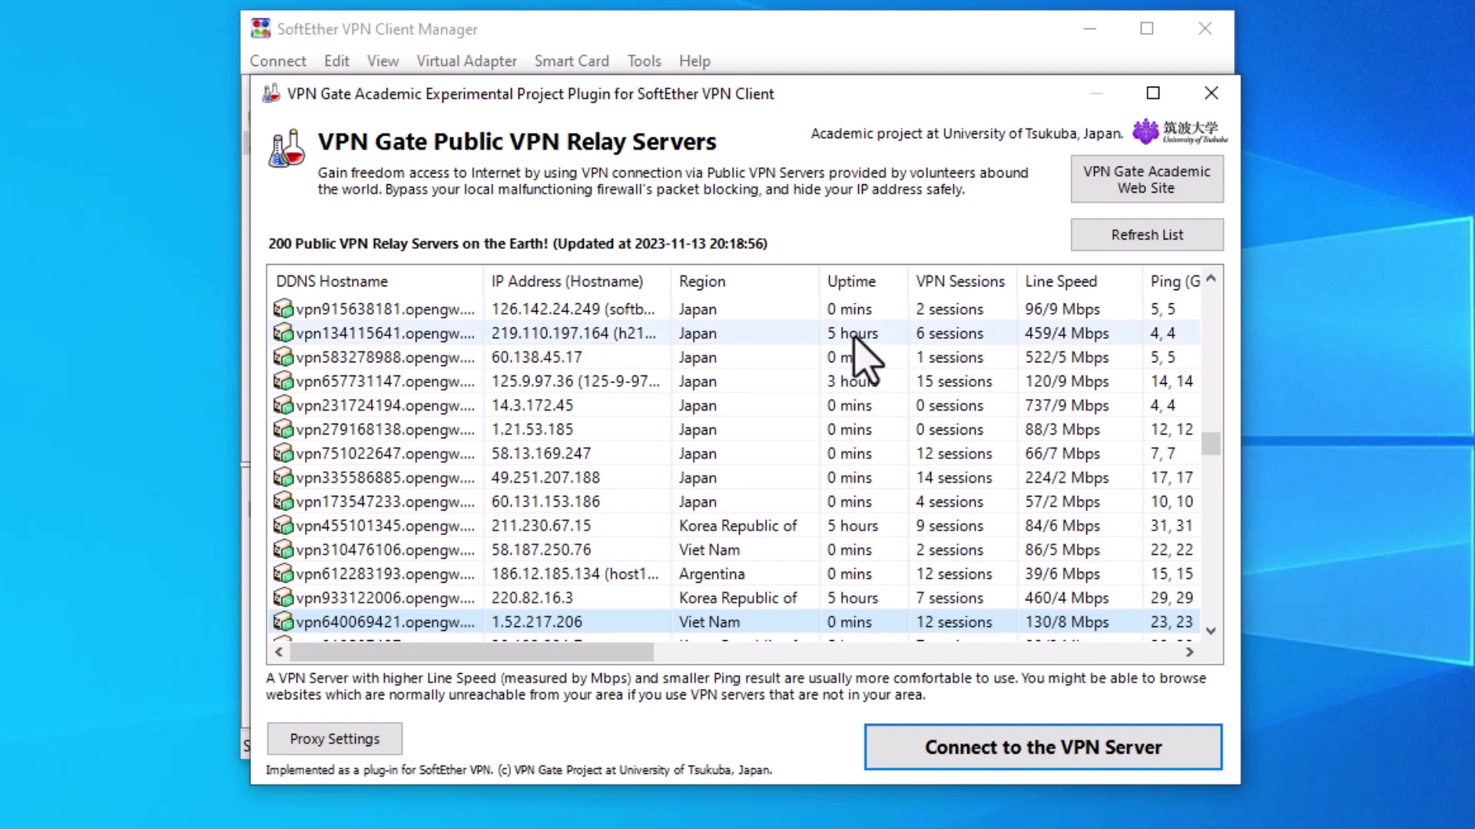
{"action": "double_click", "coordinate": [941, 341]}
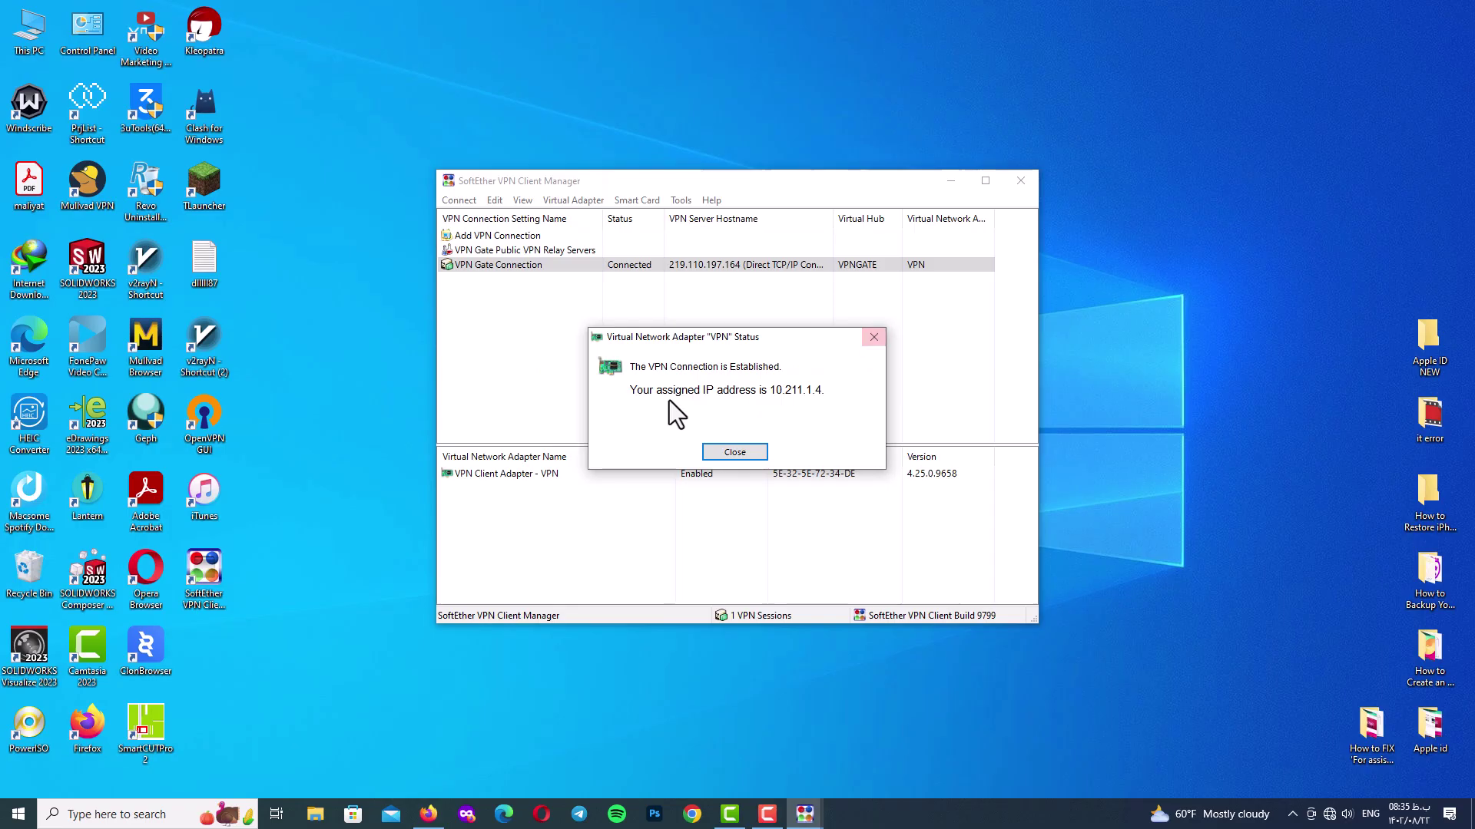
{"action": "key", "text": "Return"}
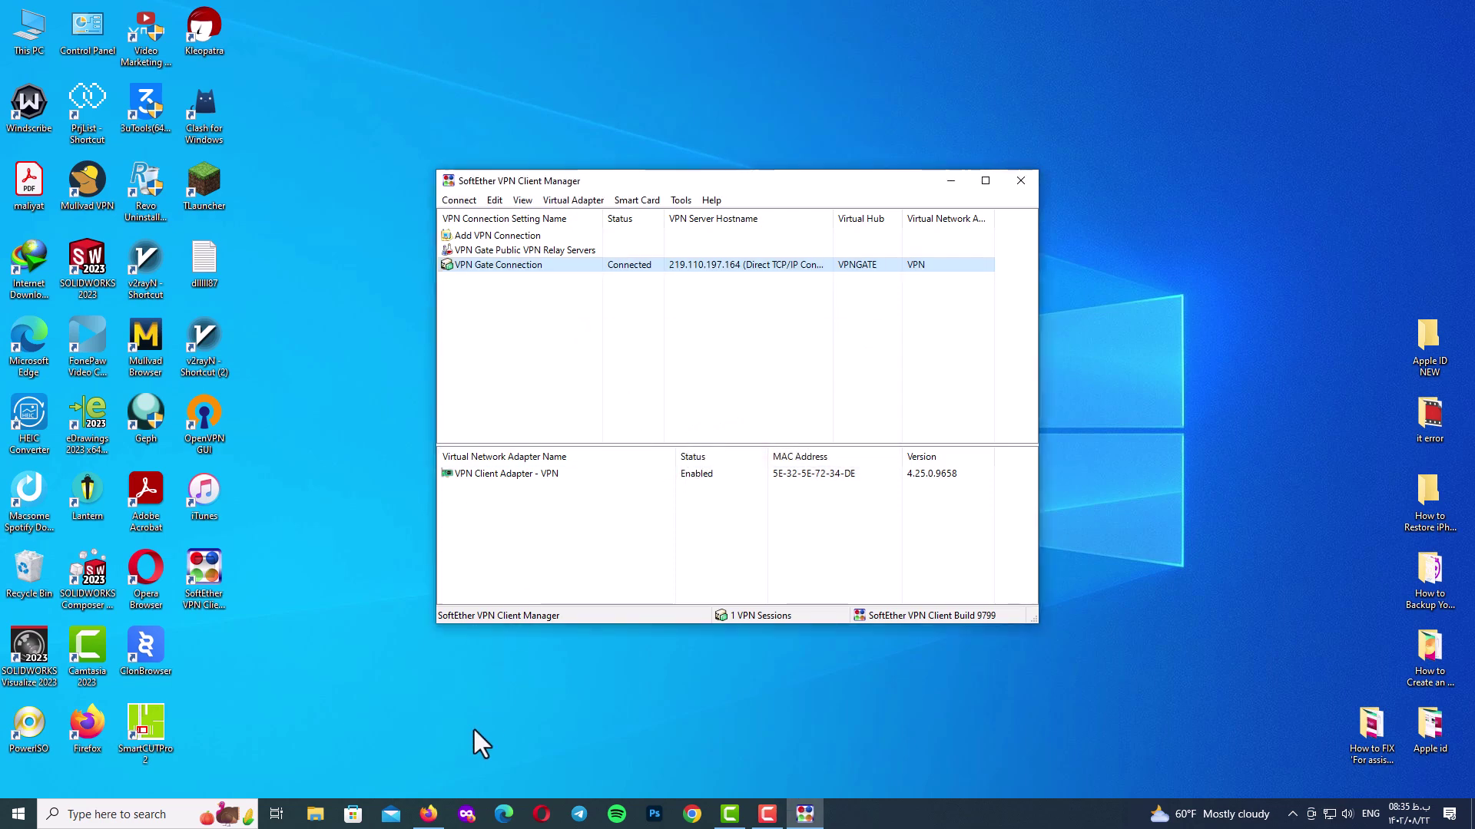
Load facebook.com and youtube.com in separate Firefox tabs, then minimize Firefox
{"action": "left_click", "coordinate": [427, 814]}
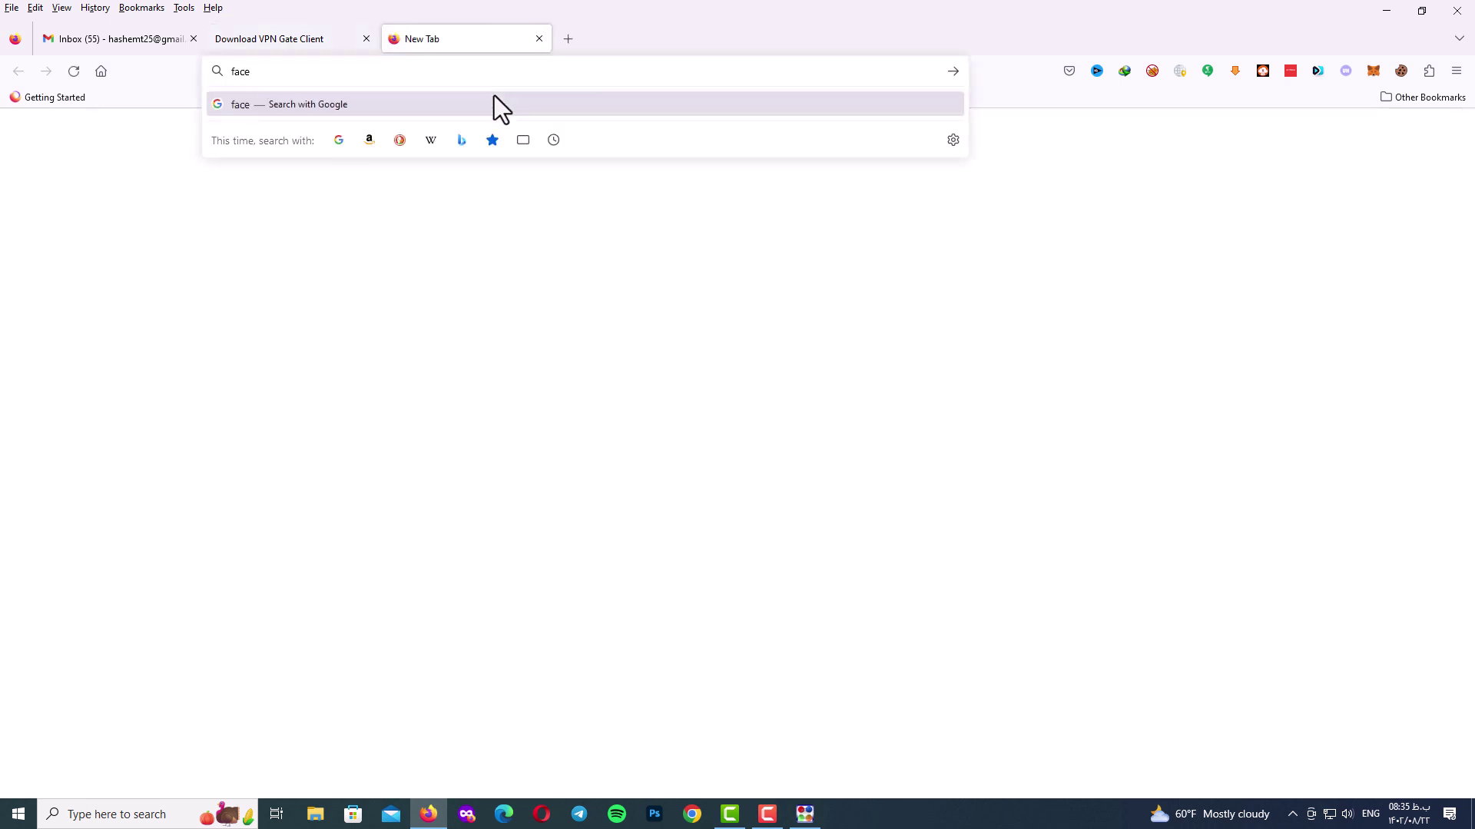
{"action": "type", "text": "book"}
{"action": "type", "text": ".com"}
{"action": "key", "text": "Return"}
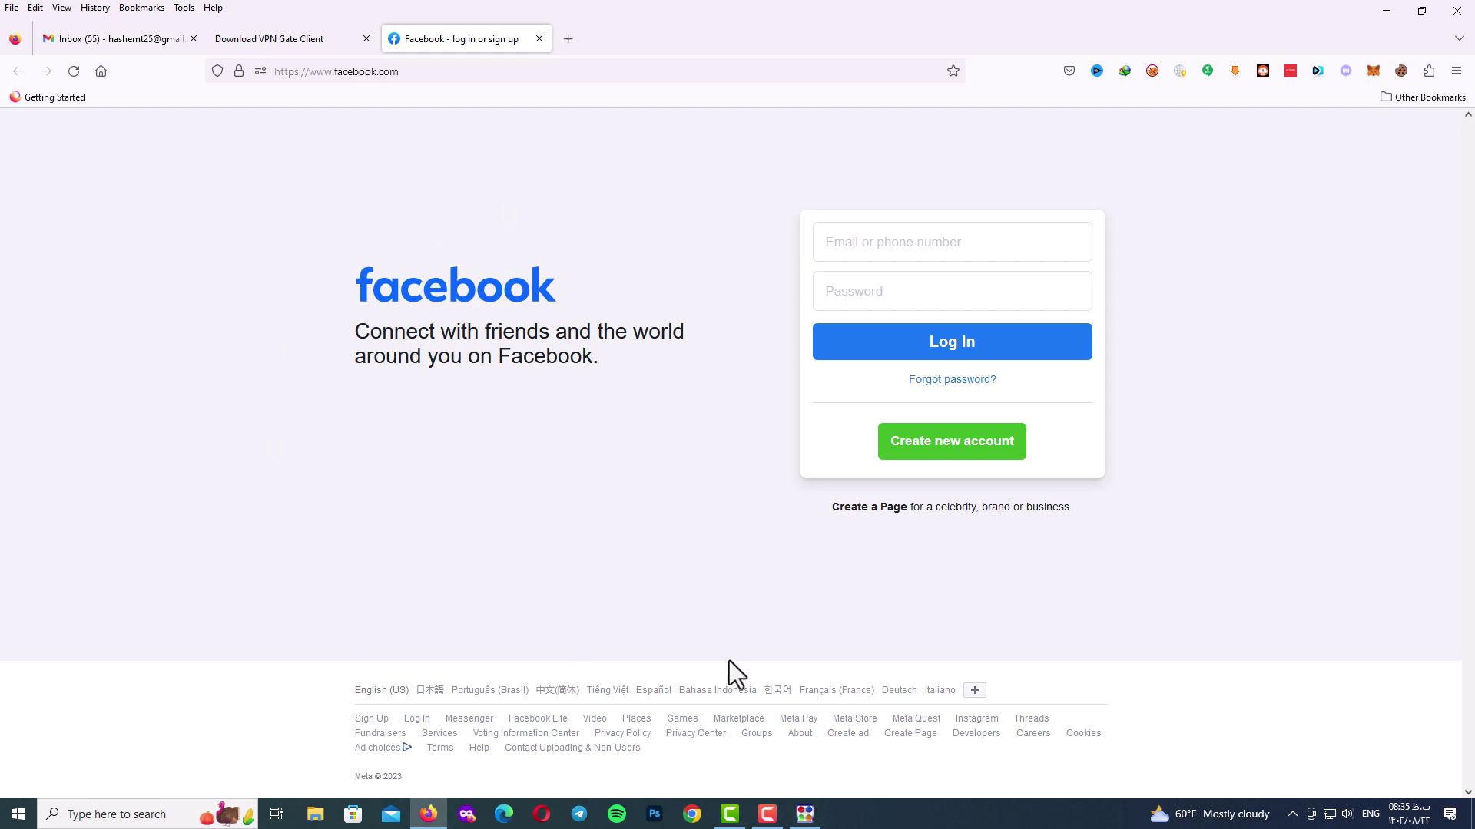
{"action": "key", "text": "ctrl+t"}
{"action": "type", "text": "youtu"}
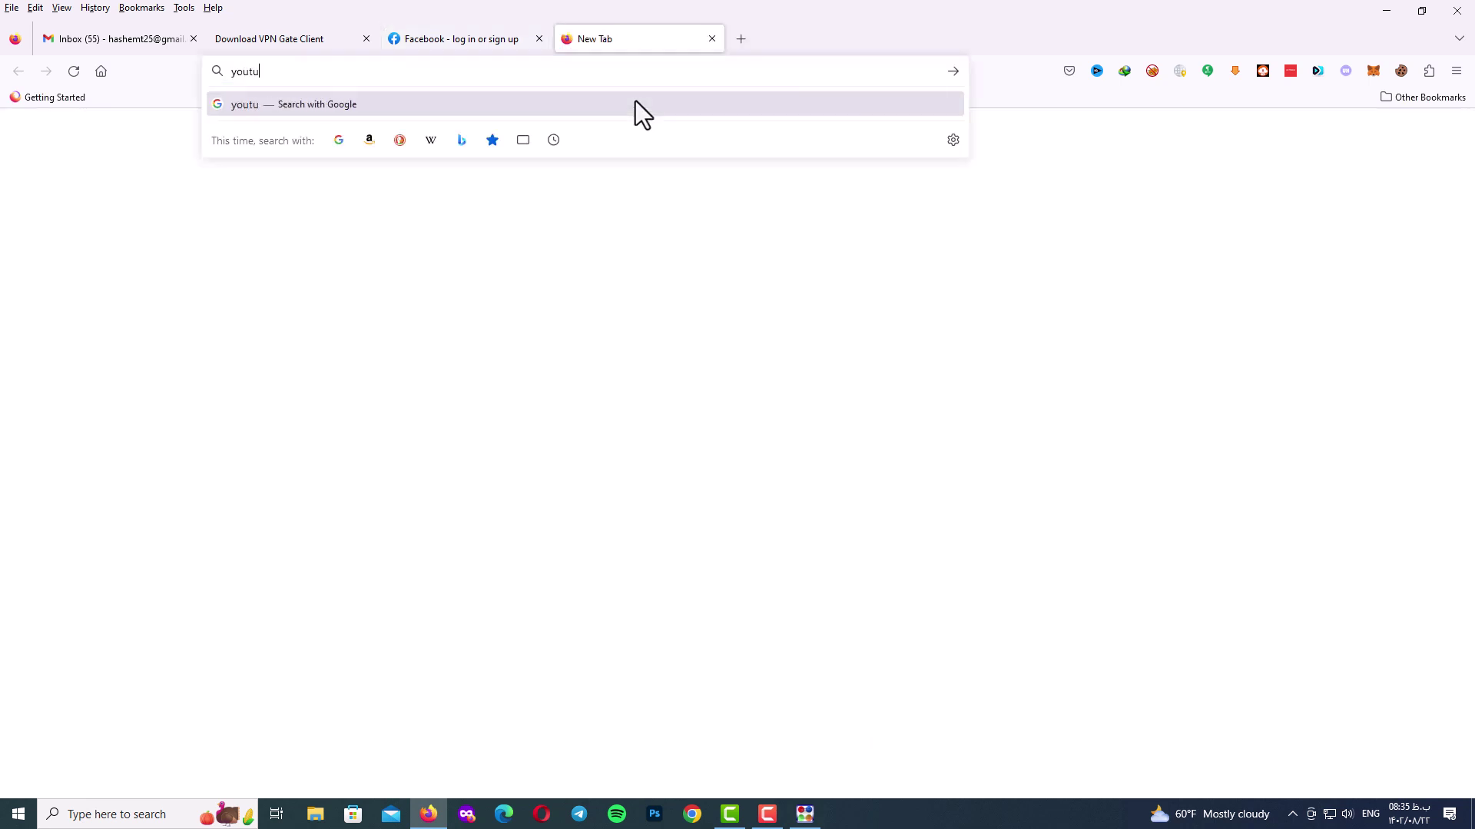
{"action": "type", "text": ".com"}
{"action": "key", "text": "Return"}
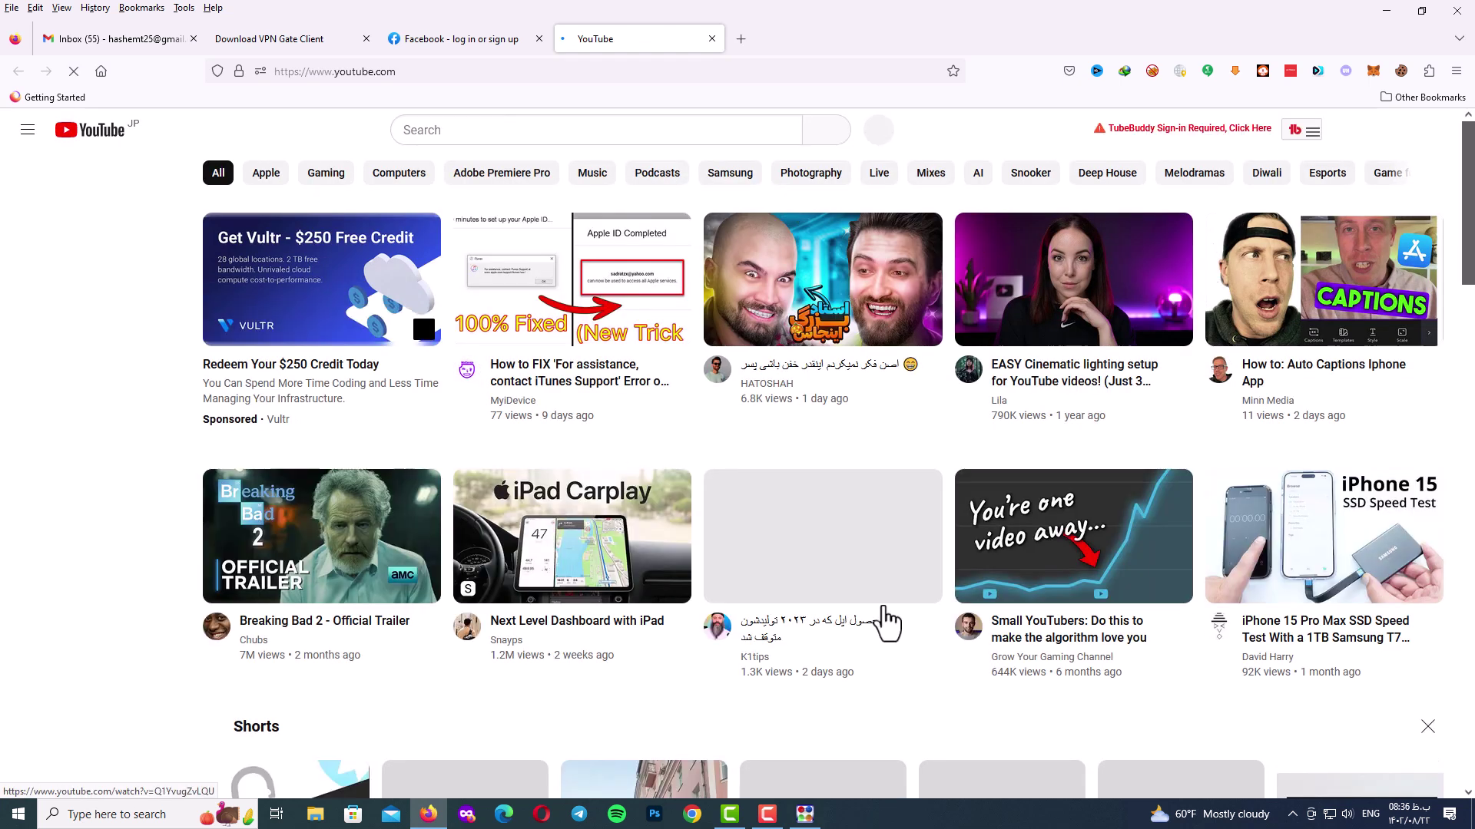
{"action": "scroll", "coordinate": [1470, 282], "scroll_direction": "down", "scroll_amount": 5}
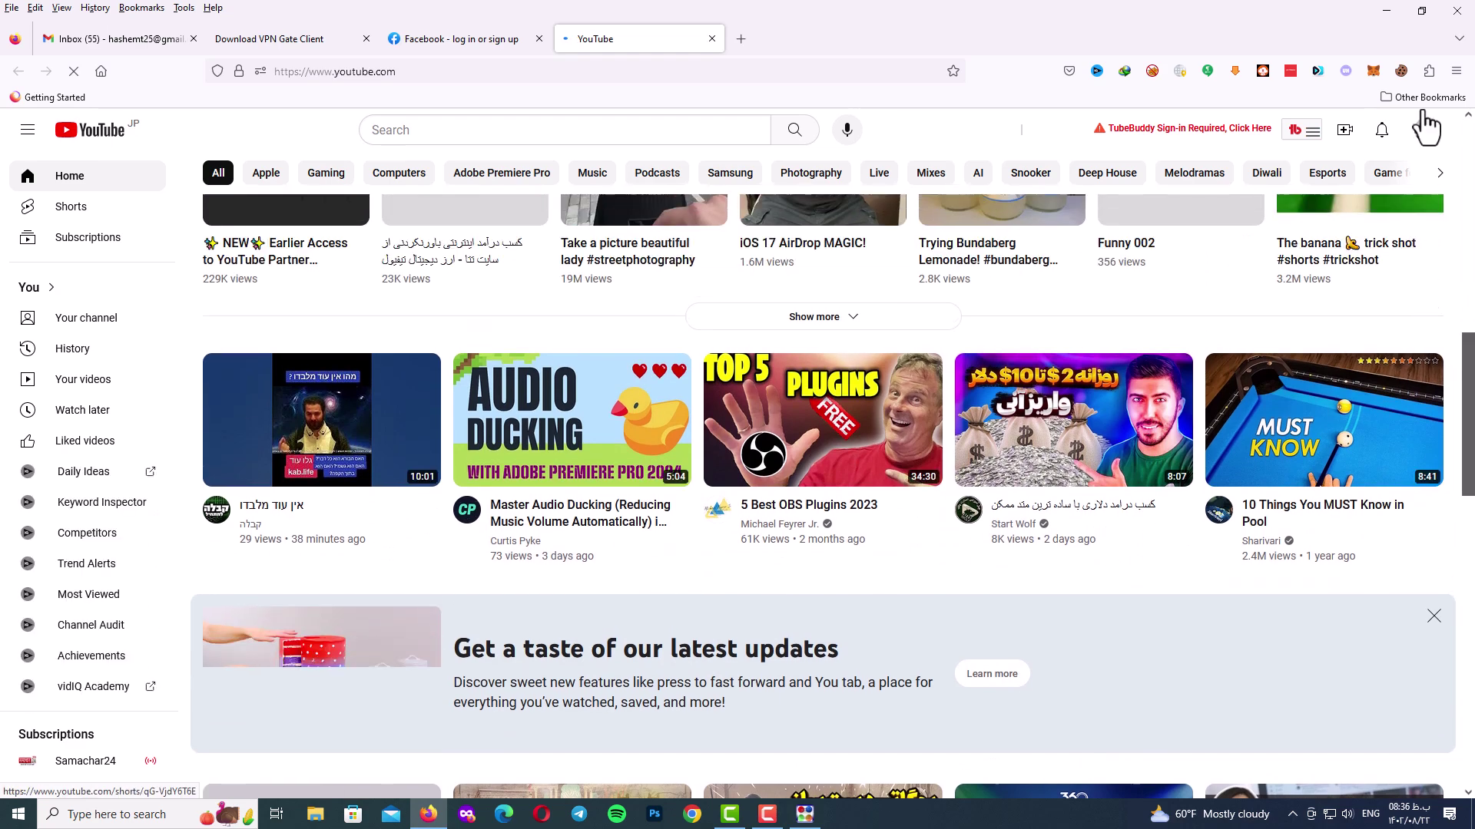
{"action": "left_click", "coordinate": [1386, 11]}
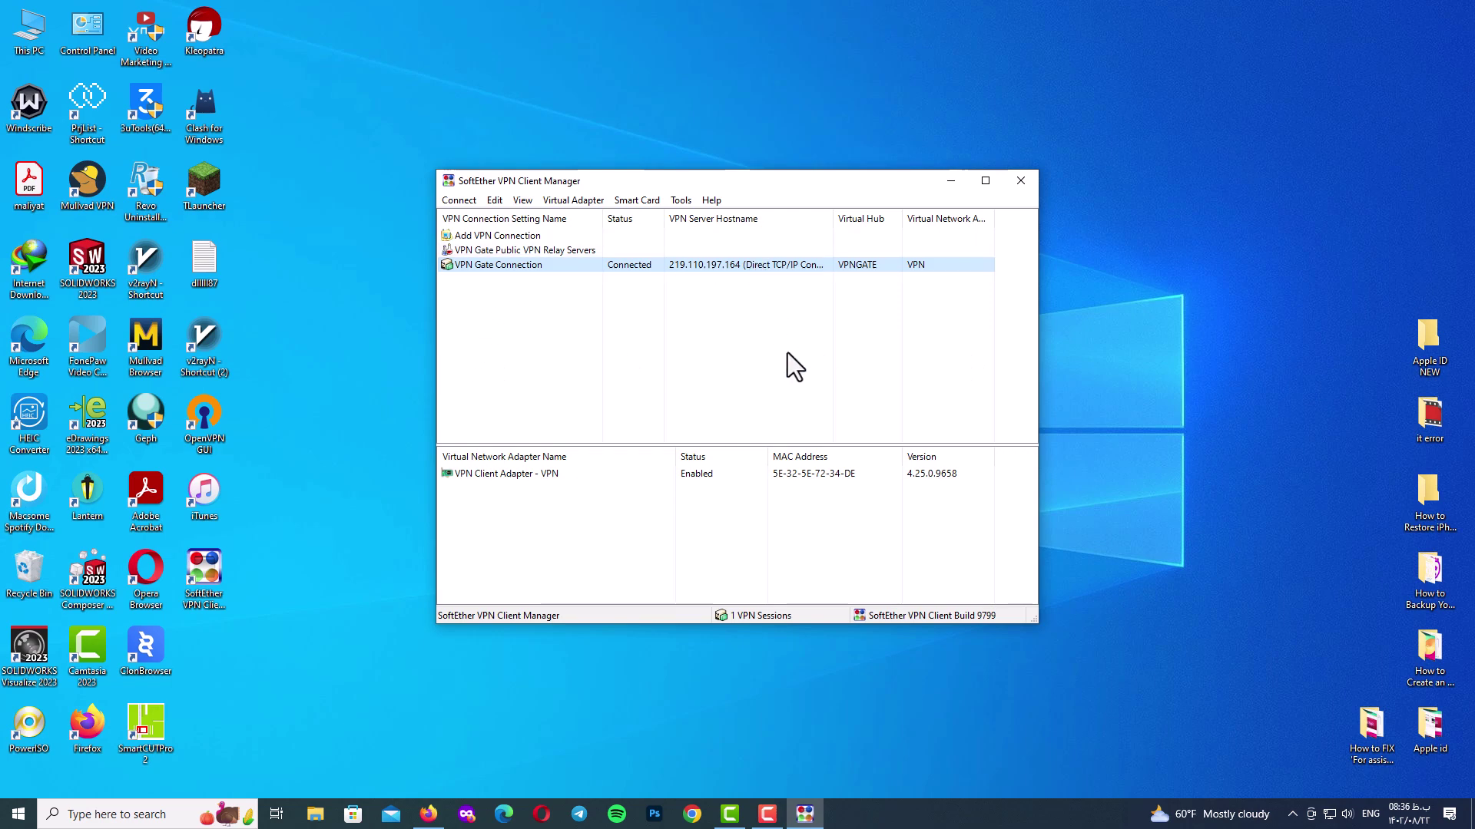
Disconnect All on the VPN Gate Connection, confirm Yes, then show hidden tray icons
{"action": "right_click", "coordinate": [612, 266]}
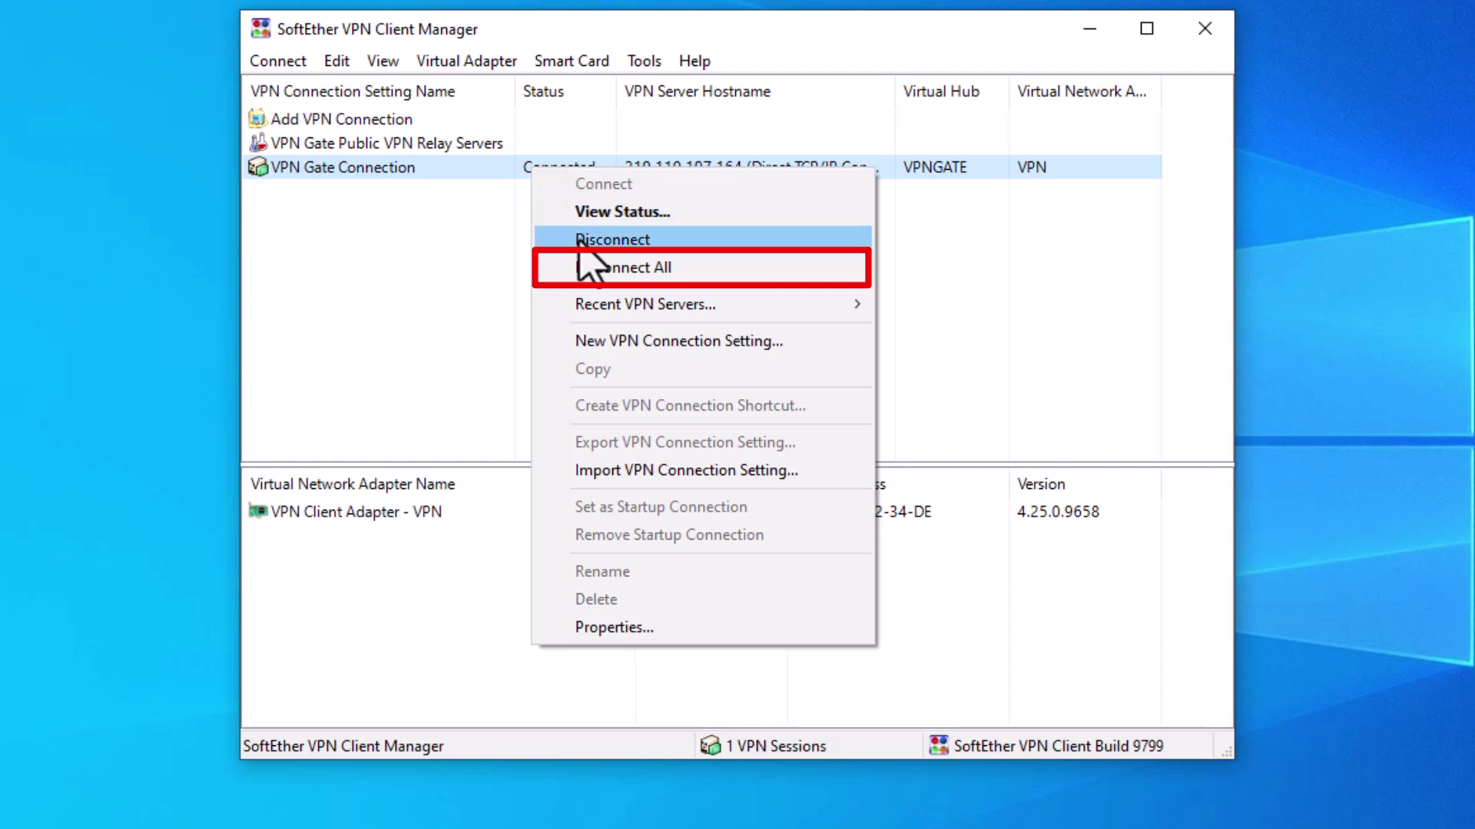
{"action": "left_click", "coordinate": [643, 269]}
{"action": "left_click", "coordinate": [794, 494]}
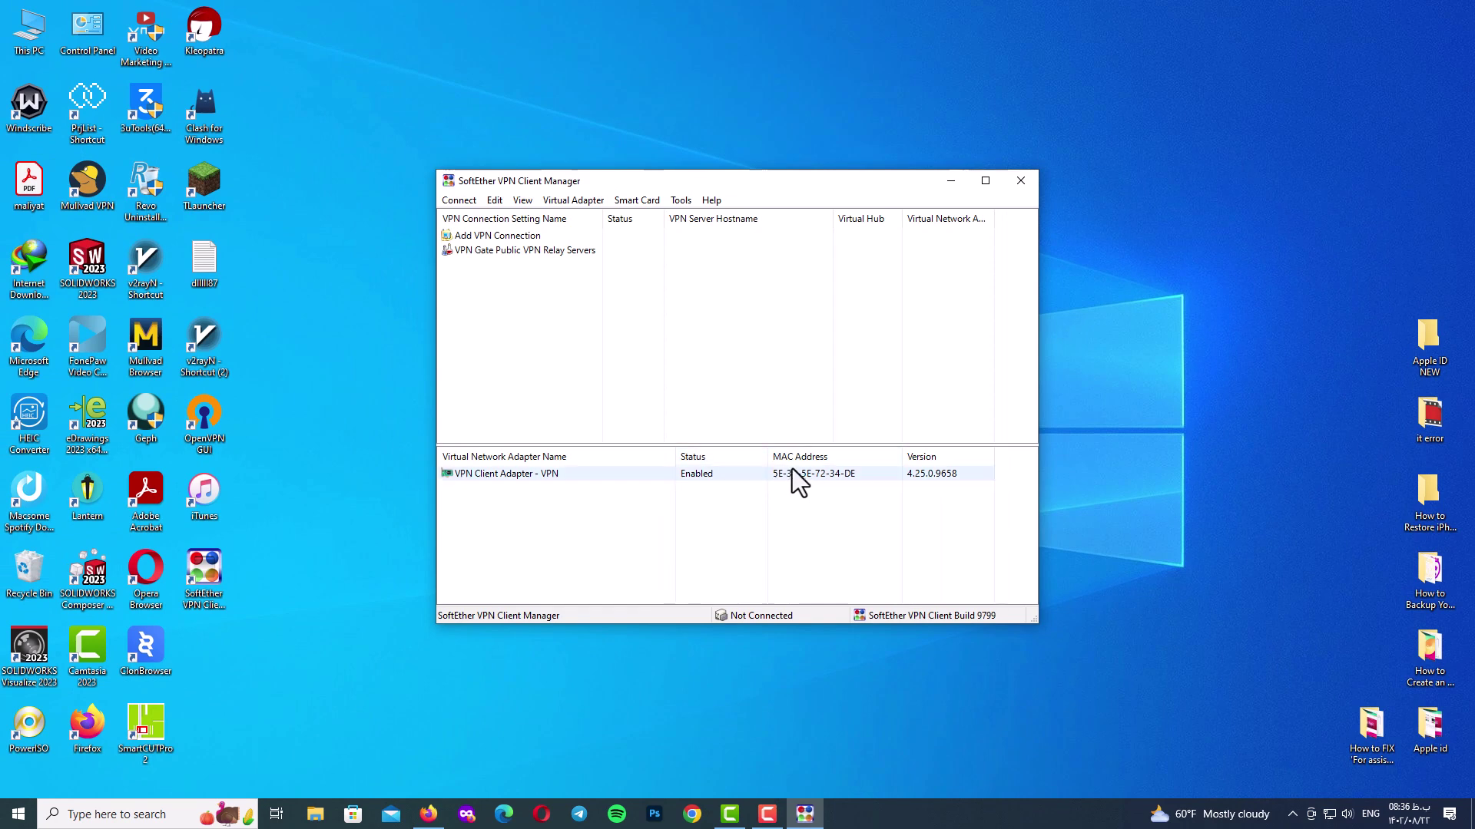
{"action": "left_click", "coordinate": [1293, 815]}
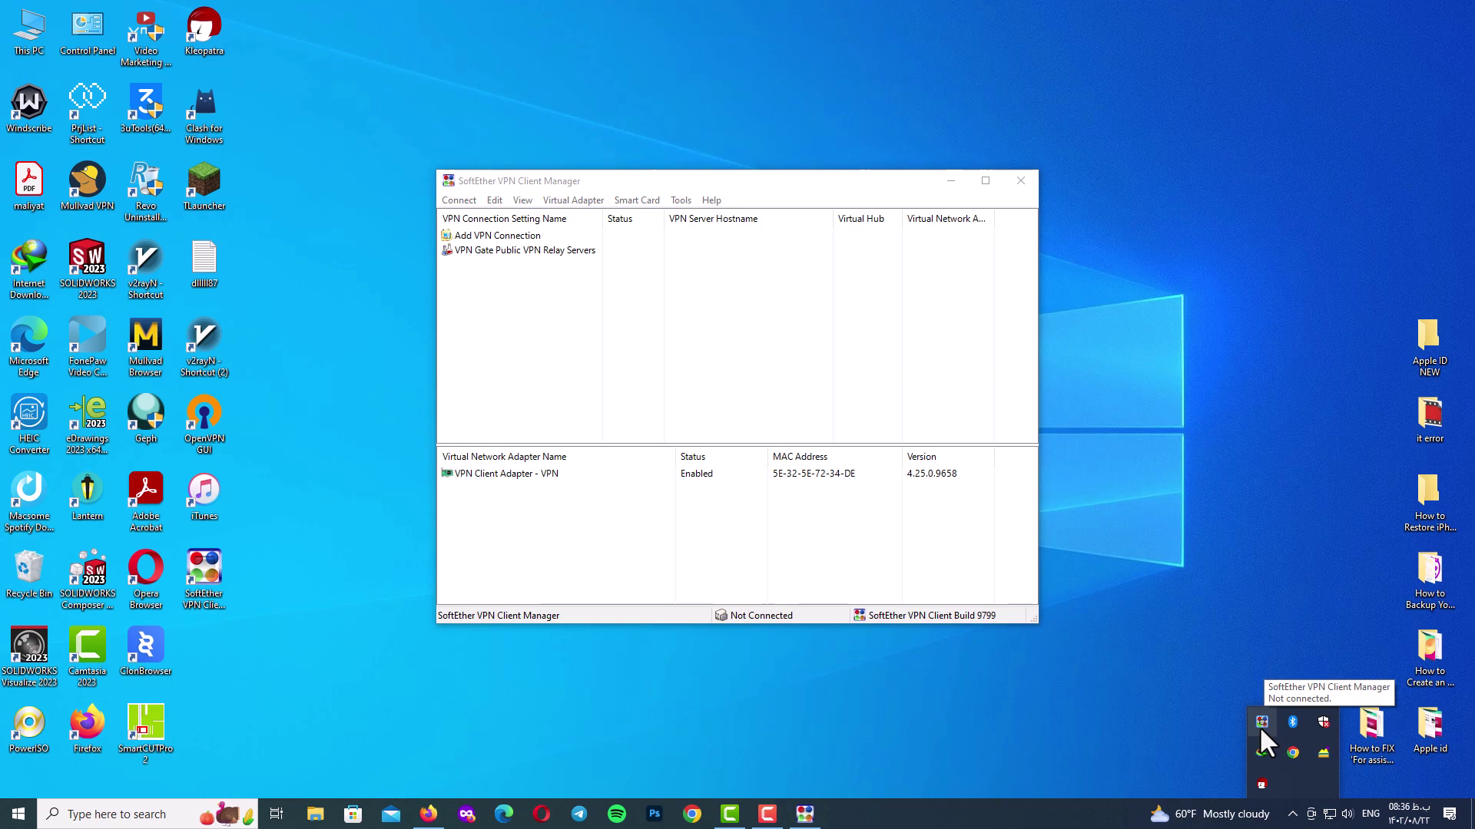
Sort the VPN Gate relay list by region and connect to Korean server vpn791999119 over UDP
{"action": "double_click", "coordinate": [541, 251]}
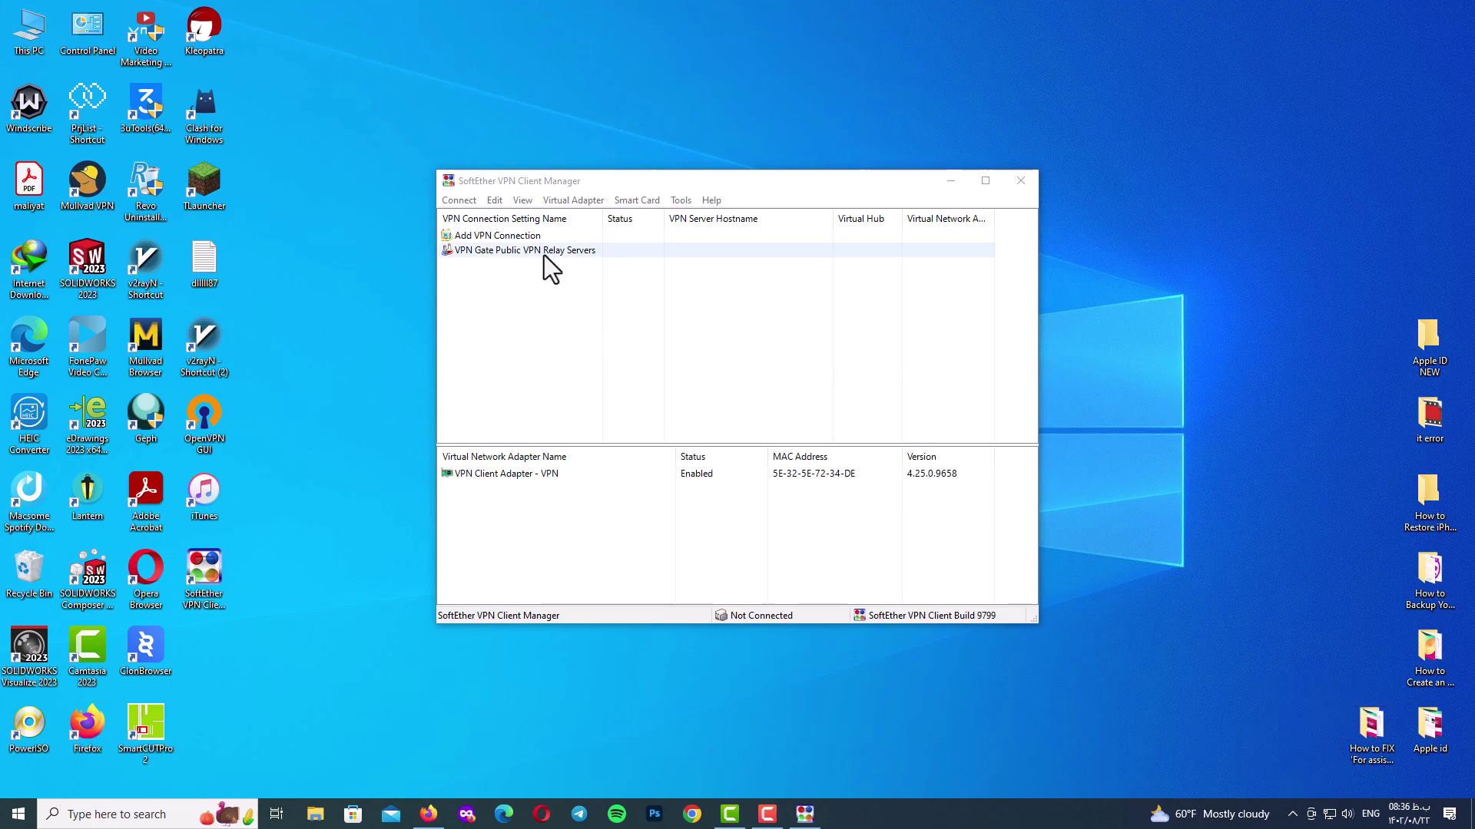
{"action": "left_click", "coordinate": [748, 335]}
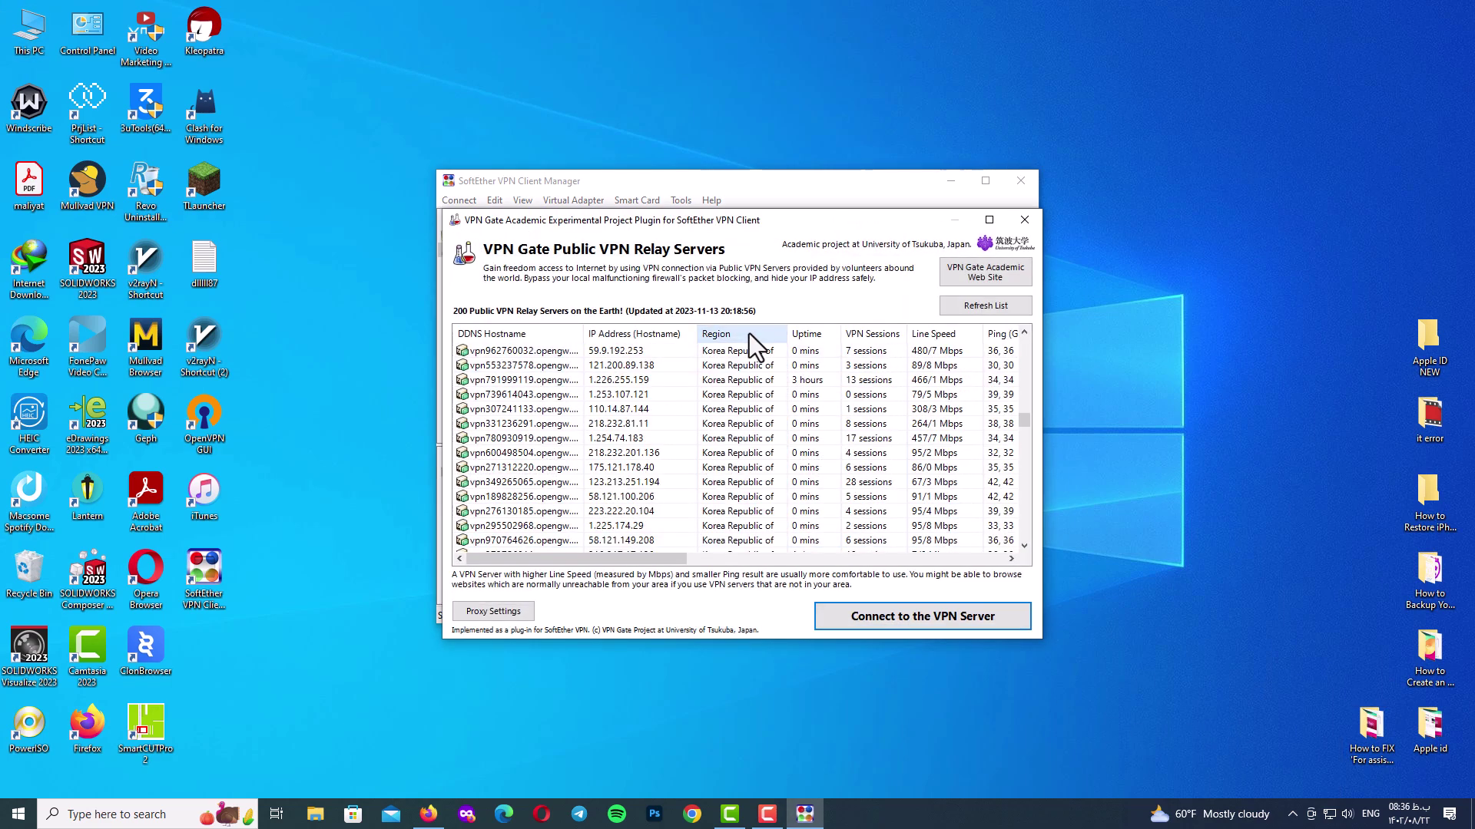
{"action": "double_click", "coordinate": [860, 384]}
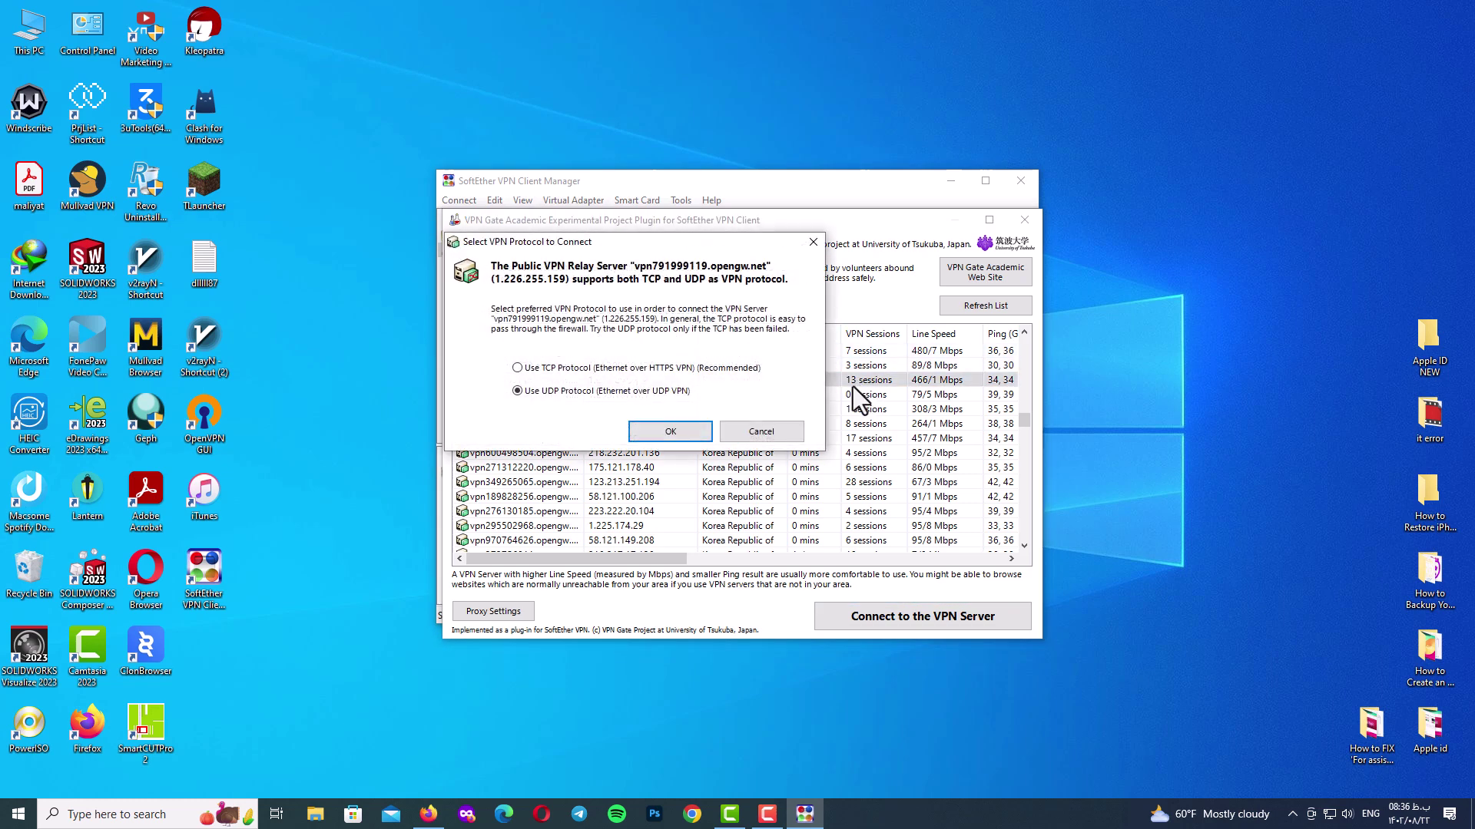
{"action": "left_click", "coordinate": [653, 434]}
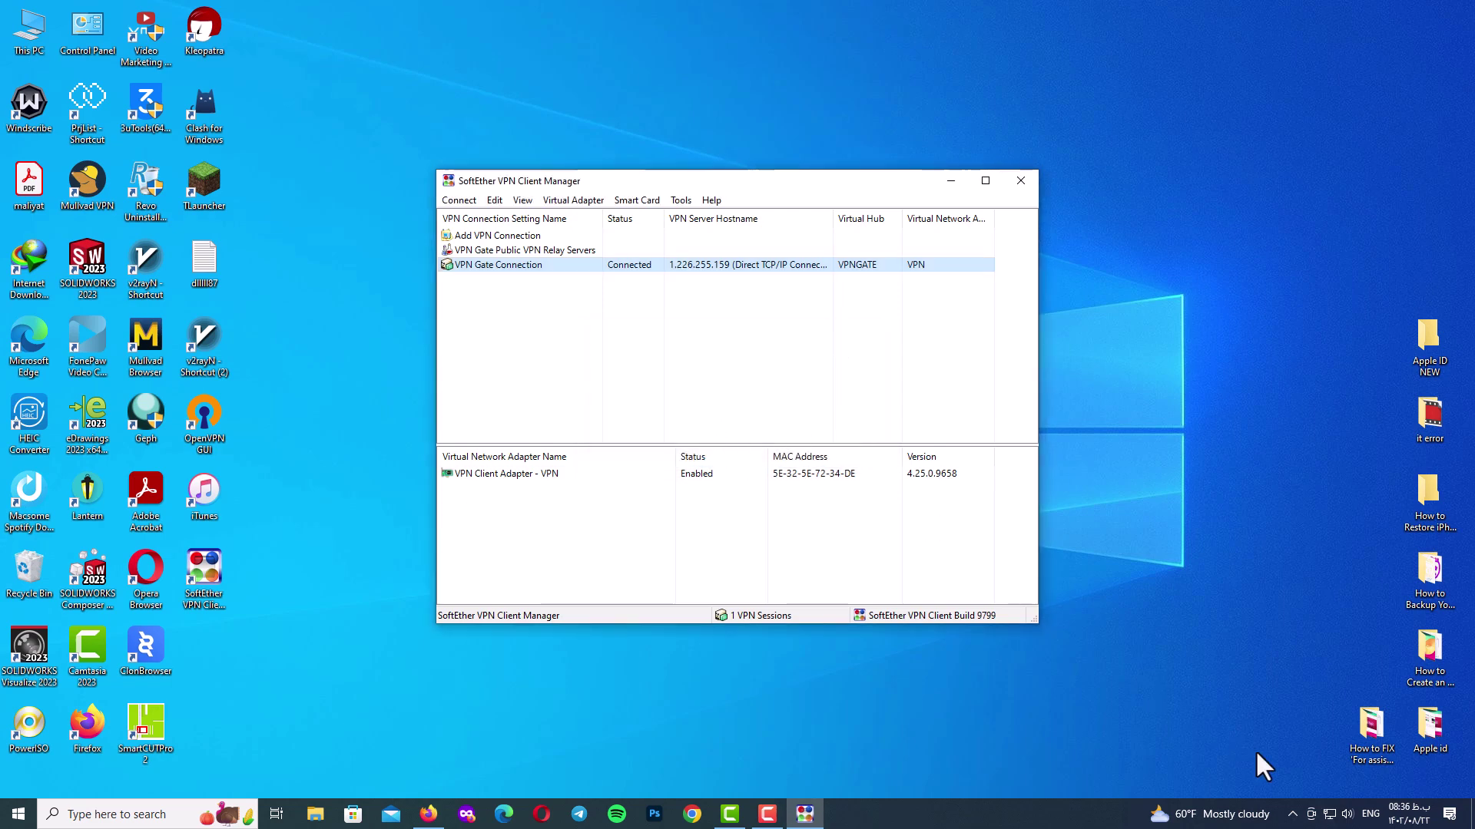
{"action": "left_click", "coordinate": [1292, 814]}
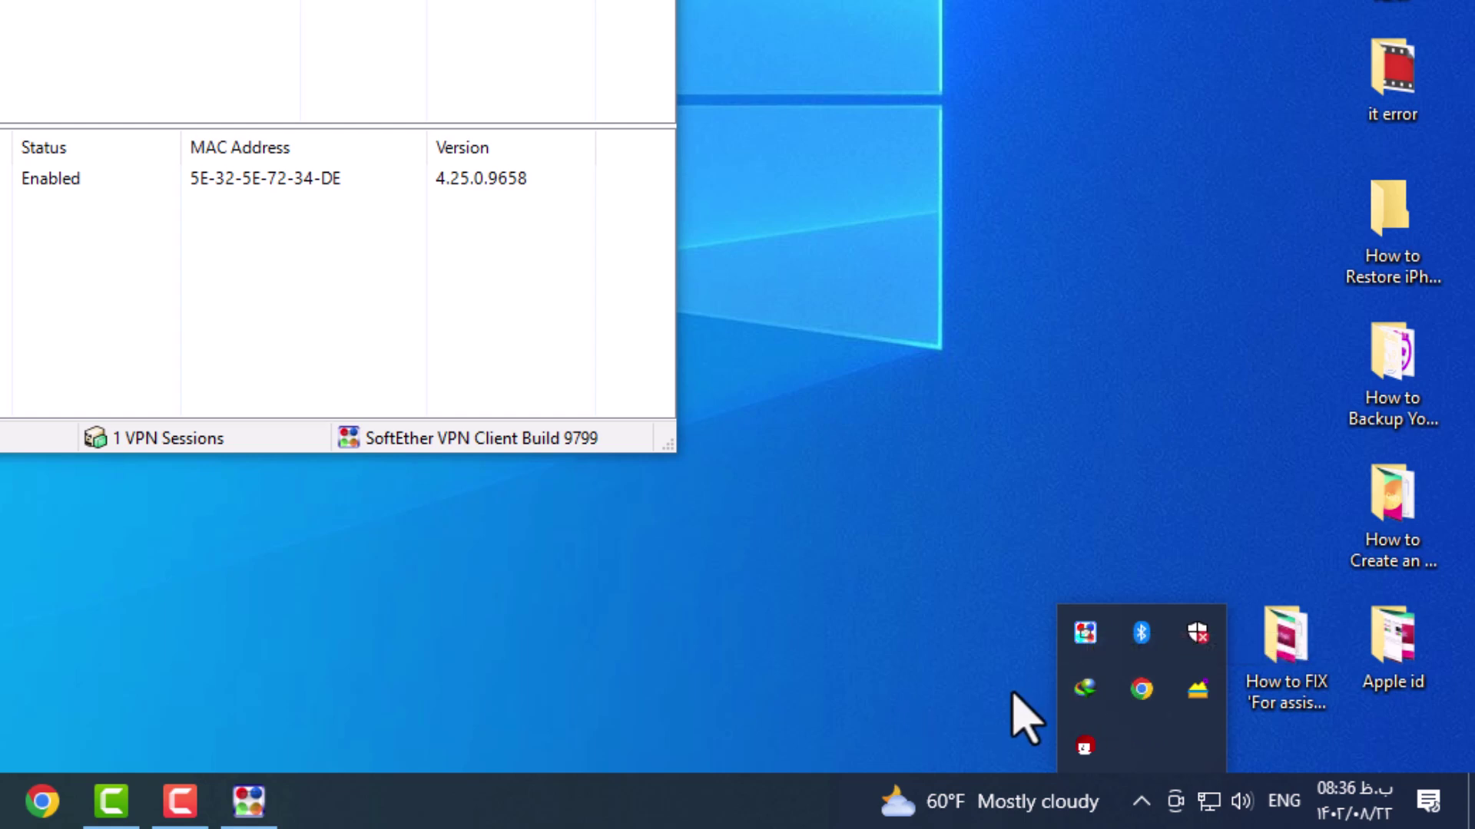
Disconnect all VPN connections from the tray icon's quick menu and confirm
{"action": "right_click", "coordinate": [1089, 636]}
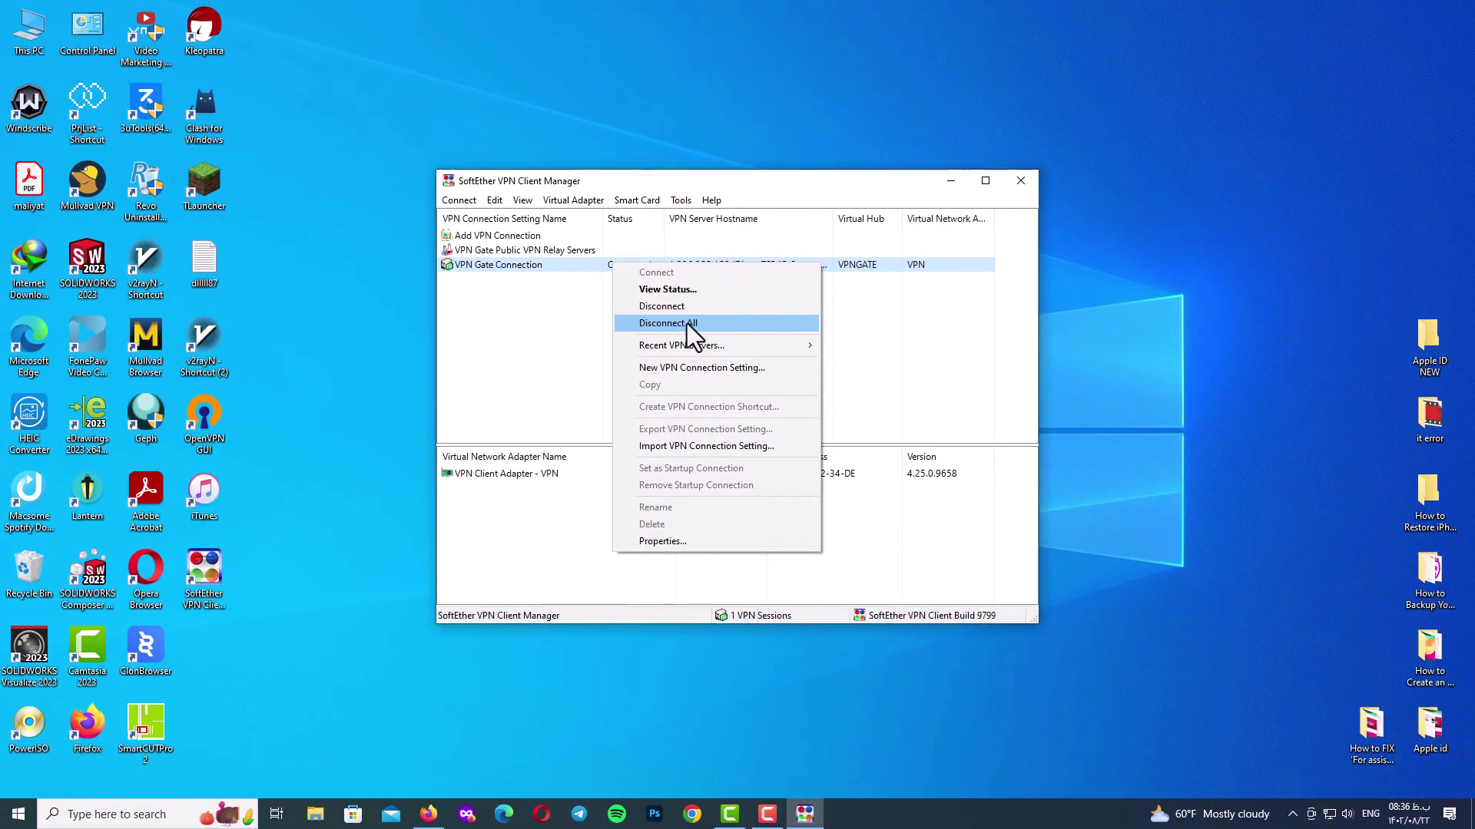
{"action": "left_click", "coordinate": [678, 321]}
{"action": "left_click", "coordinate": [770, 462]}
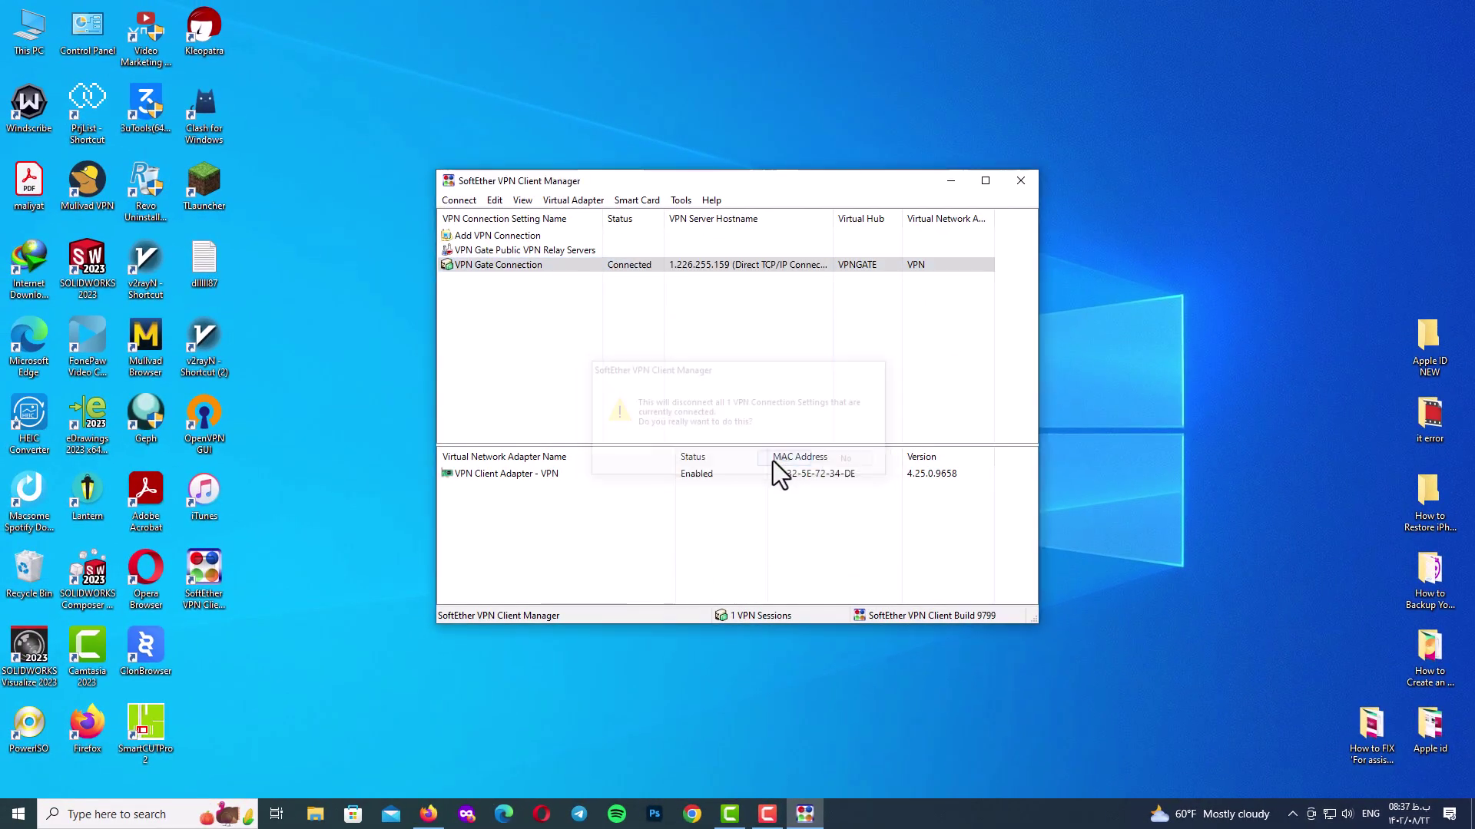
{"action": "left_click", "coordinate": [1019, 182]}
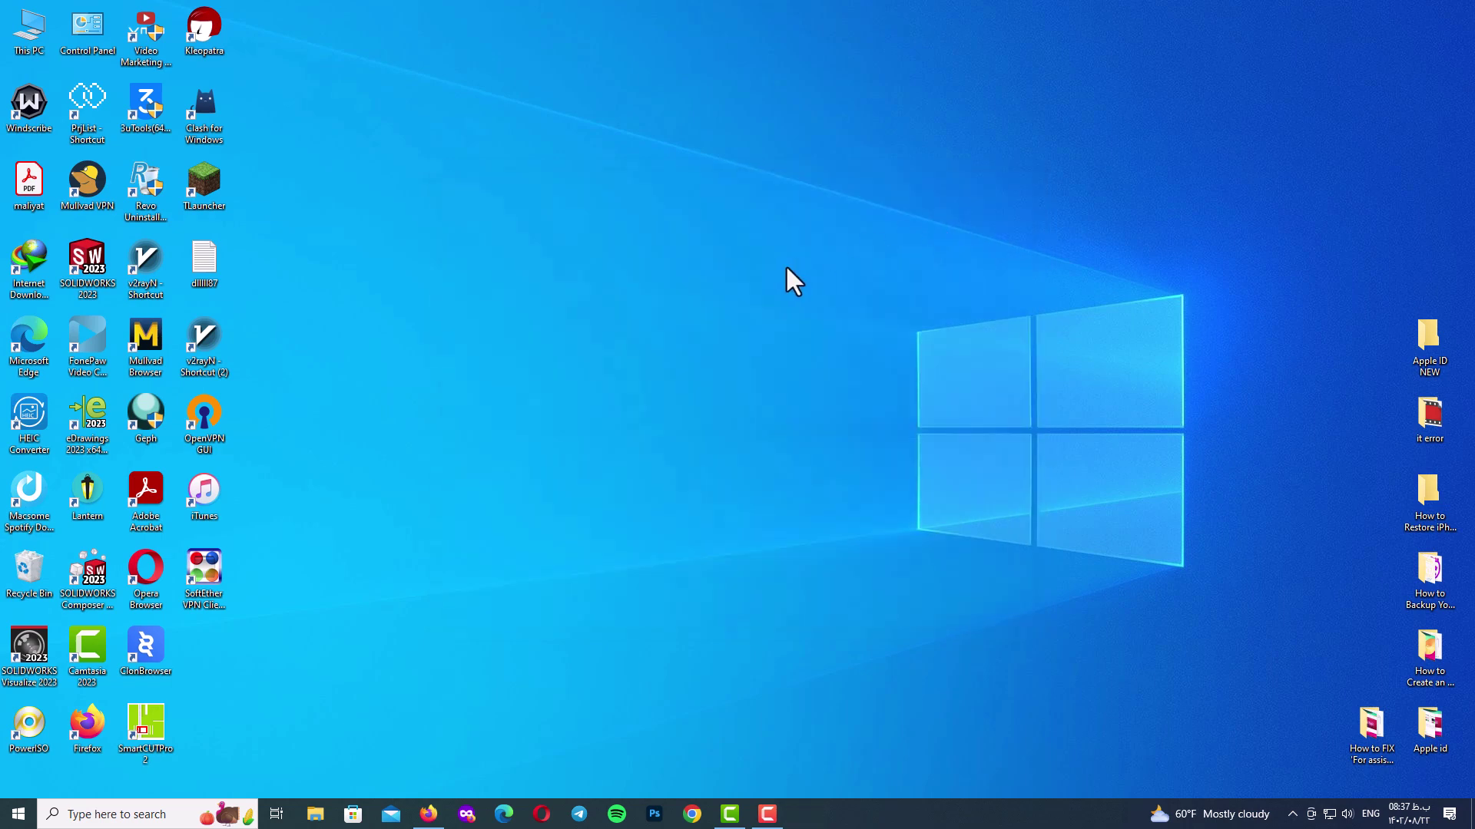